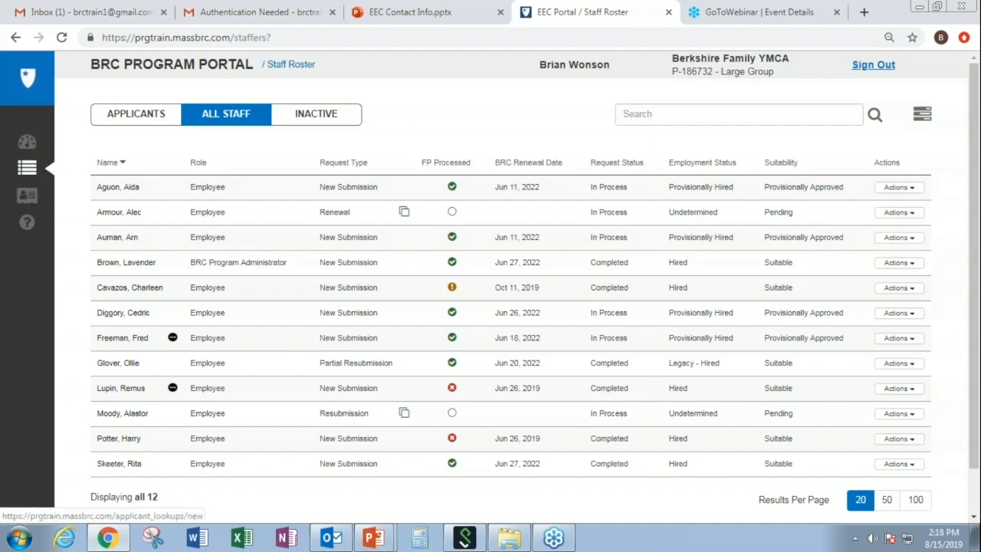
Step: Open the Applicant Submission form using the lookup icon in the left sidebar
{"action": "left_click", "coordinate": [28, 197]}
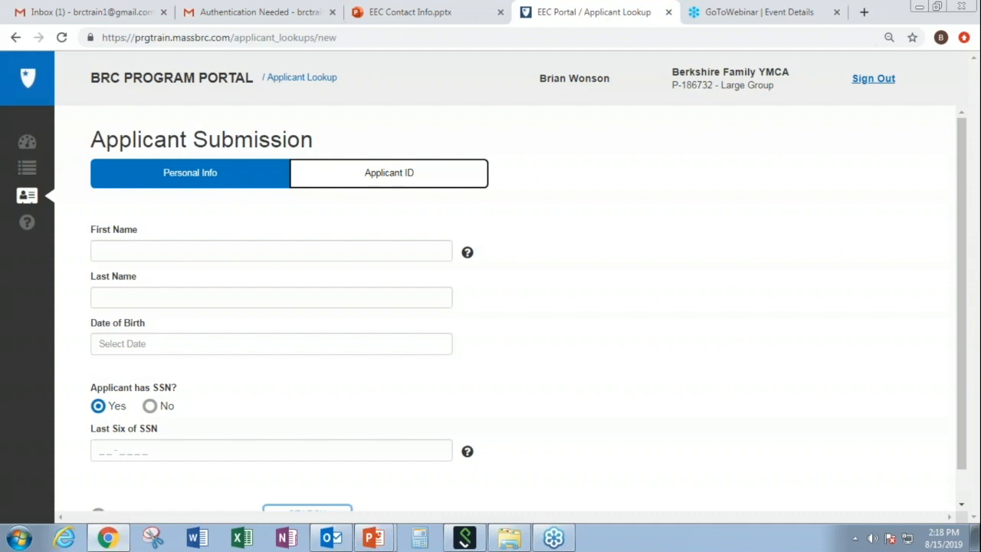
Step: Enter the applicant's first name by accepting the matching autocomplete suggestion
{"action": "left_click", "coordinate": [123, 242]}
{"action": "type", "text": "Br"}
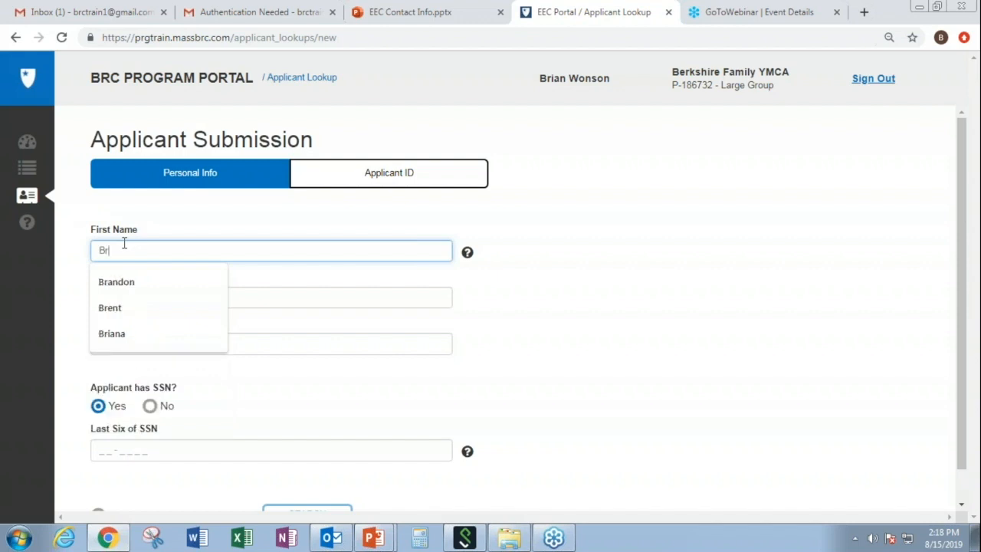
{"action": "type", "text": "e"}
{"action": "key", "text": "Down"}
{"action": "key", "text": "Return"}
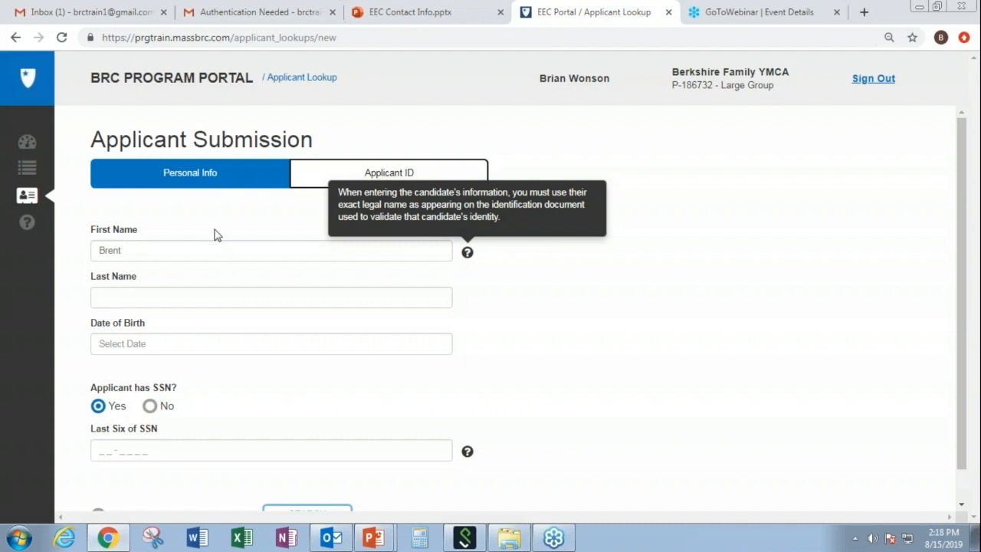
{"action": "mouse_move", "coordinate": [468, 450]}
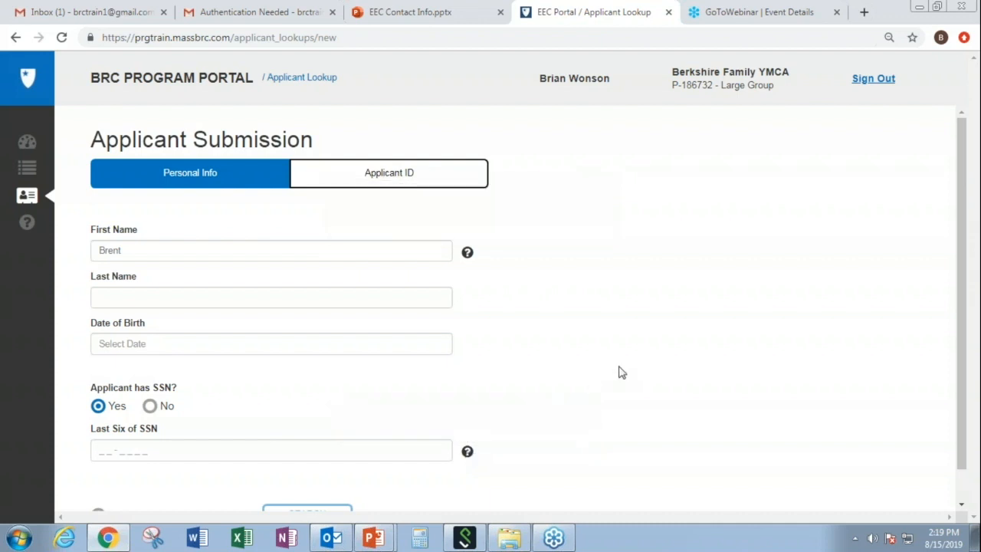
{"action": "left_click", "coordinate": [322, 305]}
{"action": "type", "text": "Jones"}
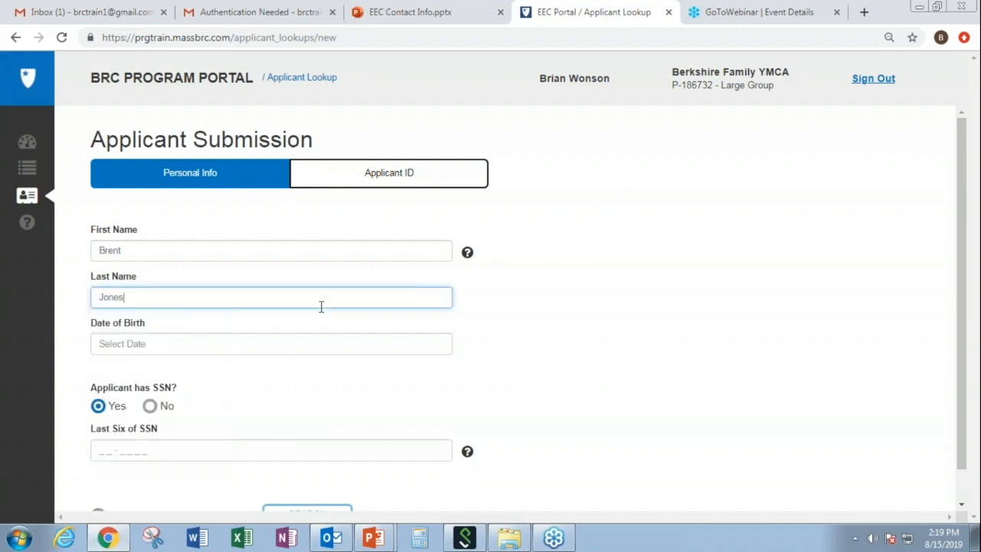
{"action": "left_click", "coordinate": [223, 347]}
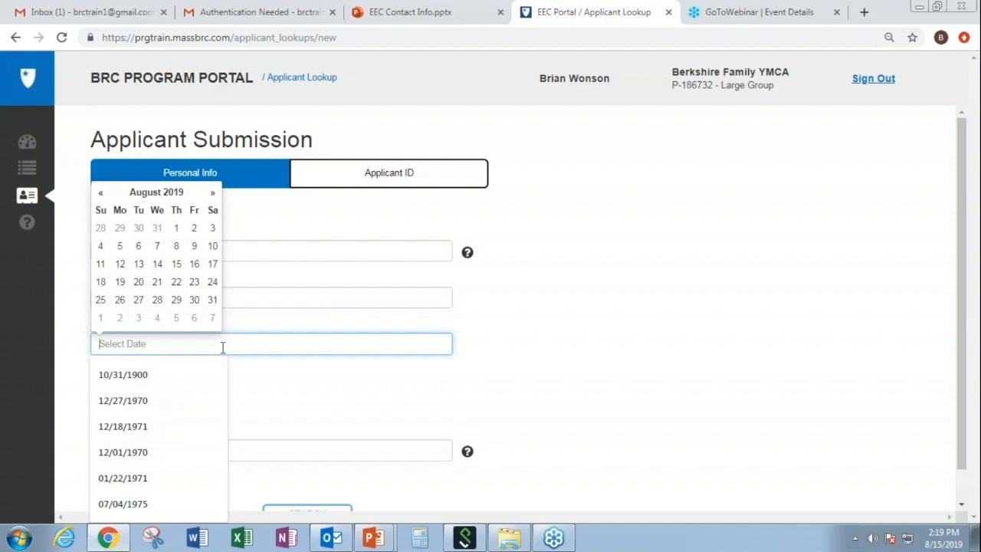
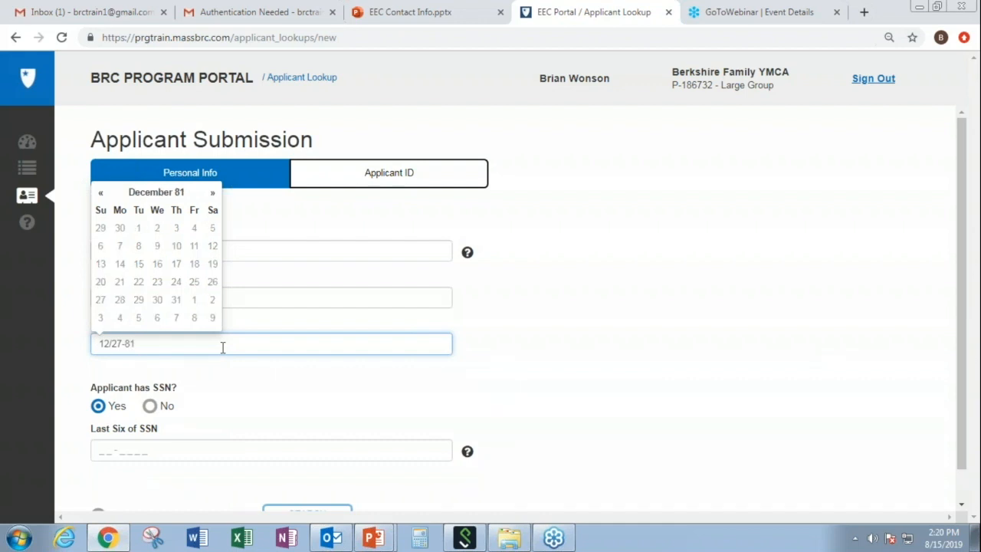
{"action": "left_click", "coordinate": [228, 374]}
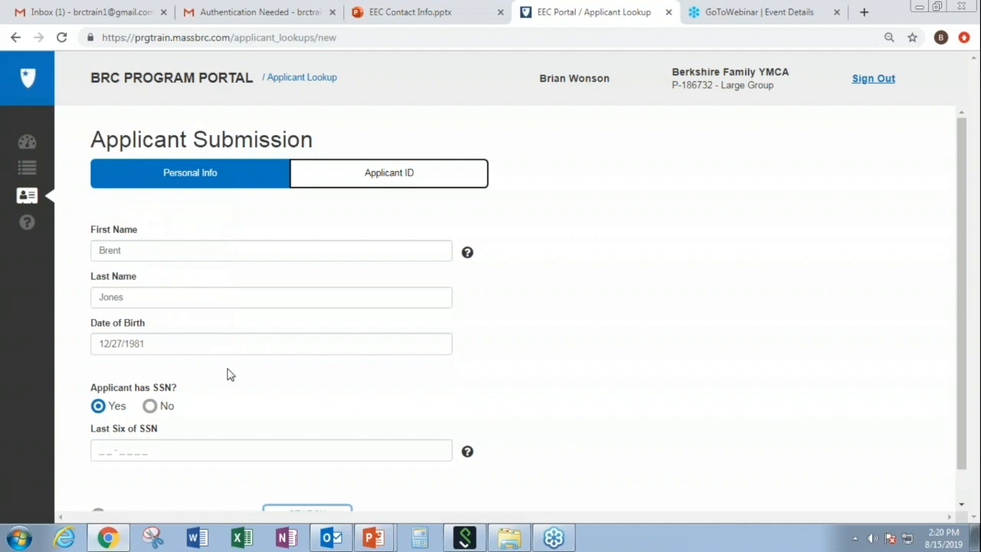
Step: Enter the last six SSN digits, tick Applicant Consent Received, and run the search
{"action": "mouse_move", "coordinate": [469, 455]}
{"action": "left_click", "coordinate": [93, 450]}
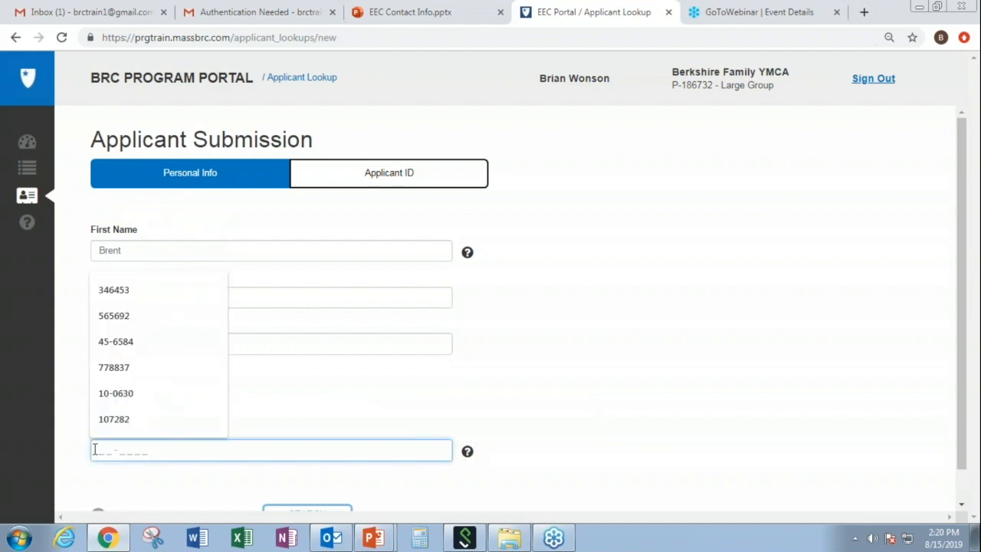
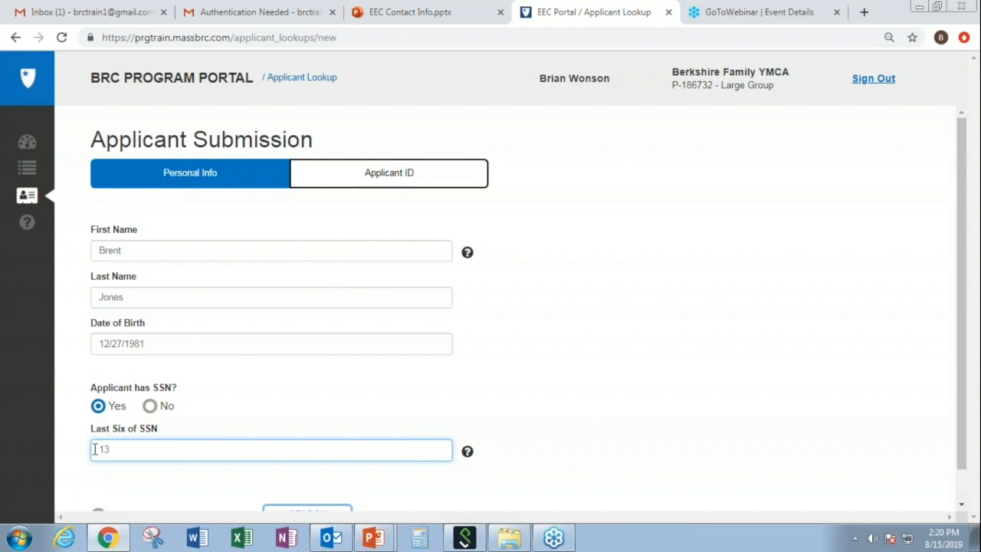
{"action": "scroll", "coordinate": [959, 506], "scroll_direction": "down", "scroll_amount": 1}
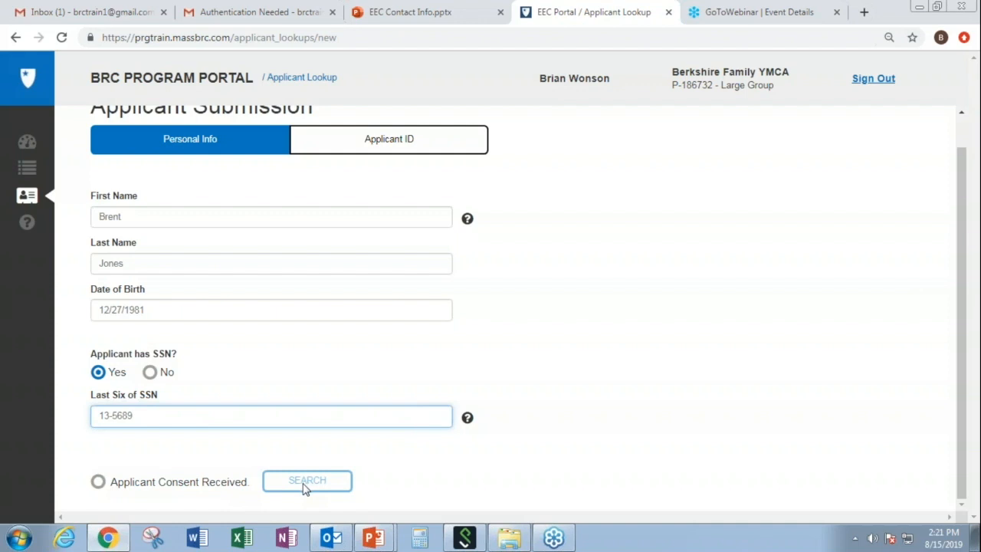
{"action": "left_click", "coordinate": [98, 484]}
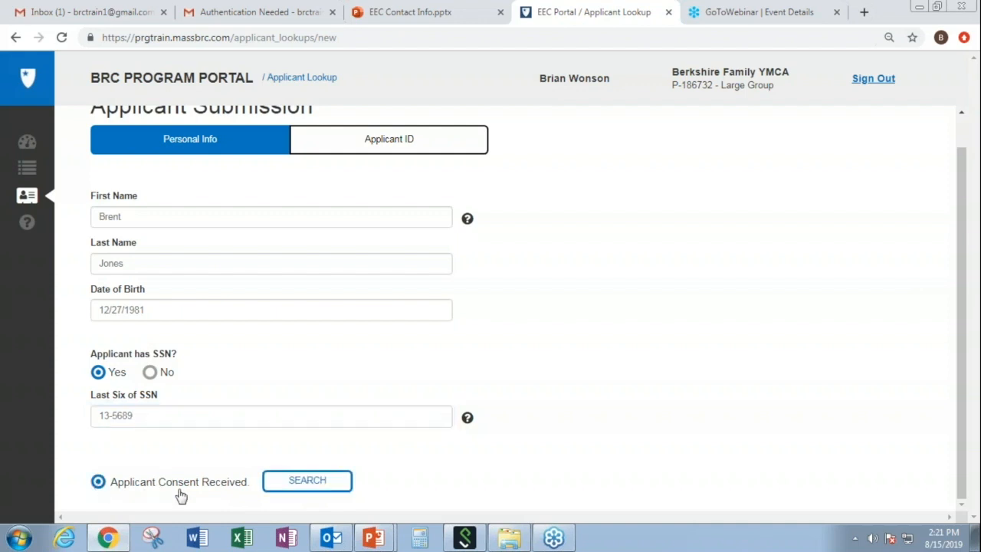
{"action": "left_click", "coordinate": [295, 488]}
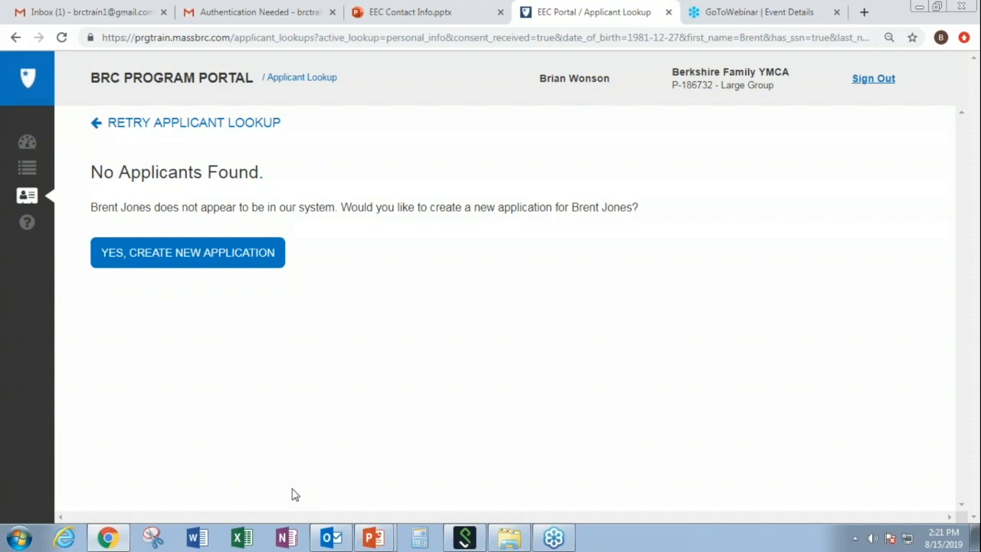
Step: Choose Yes, Create New Application on the No Applicants Found page
{"action": "left_click", "coordinate": [243, 268]}
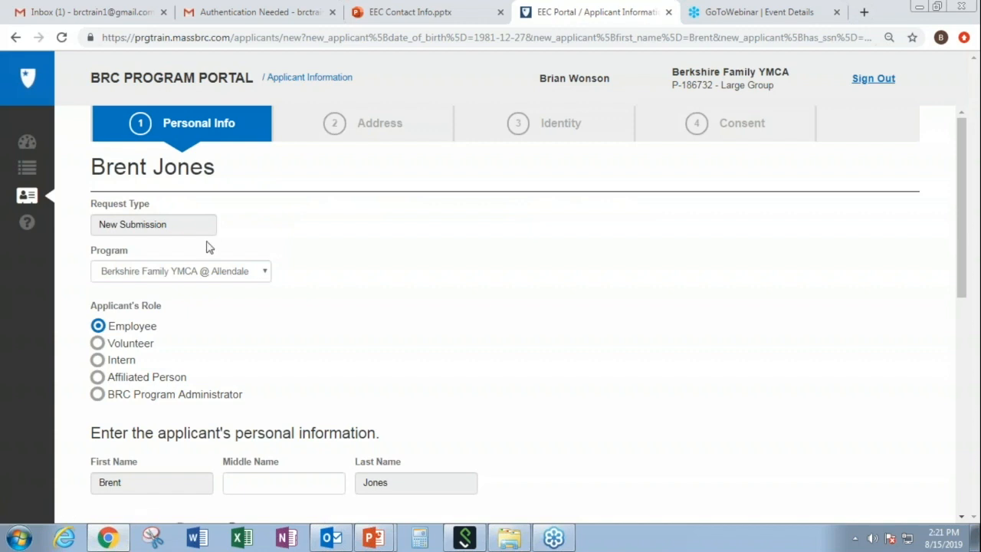
Step: Select Berkshire Family YMCA at Williams - Western as the application's program
{"action": "left_click", "coordinate": [265, 274]}
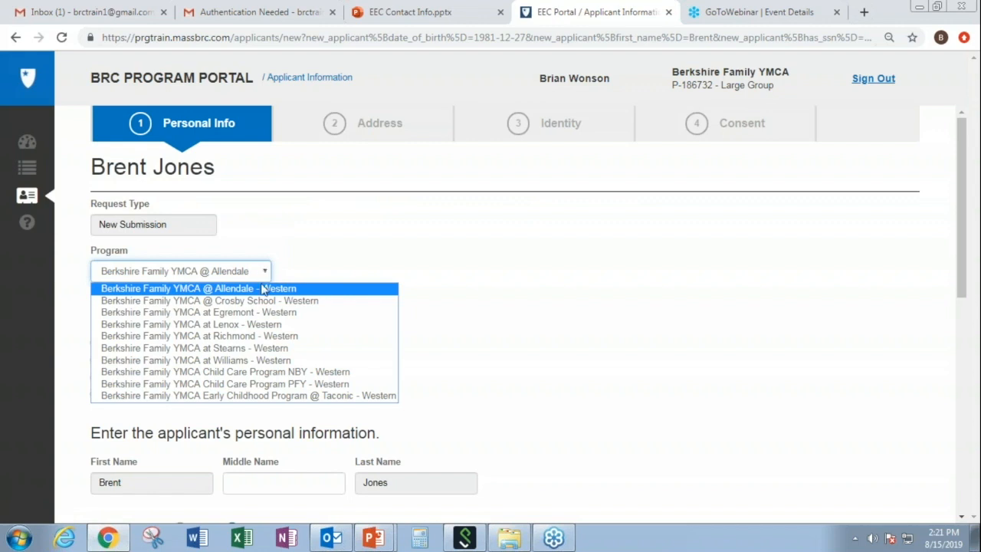
{"action": "left_click", "coordinate": [267, 362]}
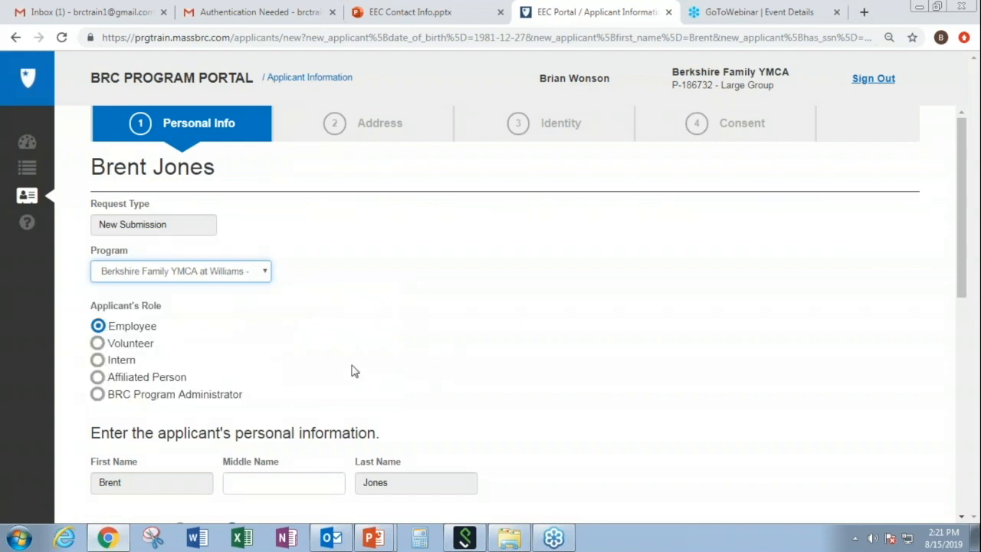
{"action": "left_click_drag", "start_coordinate": [956, 293], "coordinate": [966, 364]}
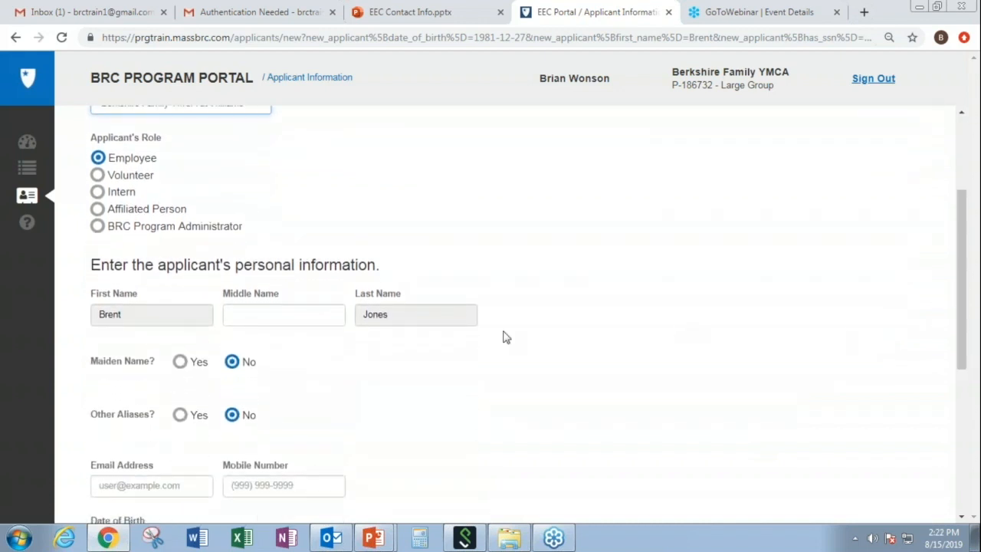
Step: Enter the applicant's middle name and answer No to both Maiden Name and Other Aliases
{"action": "left_click", "coordinate": [272, 315]}
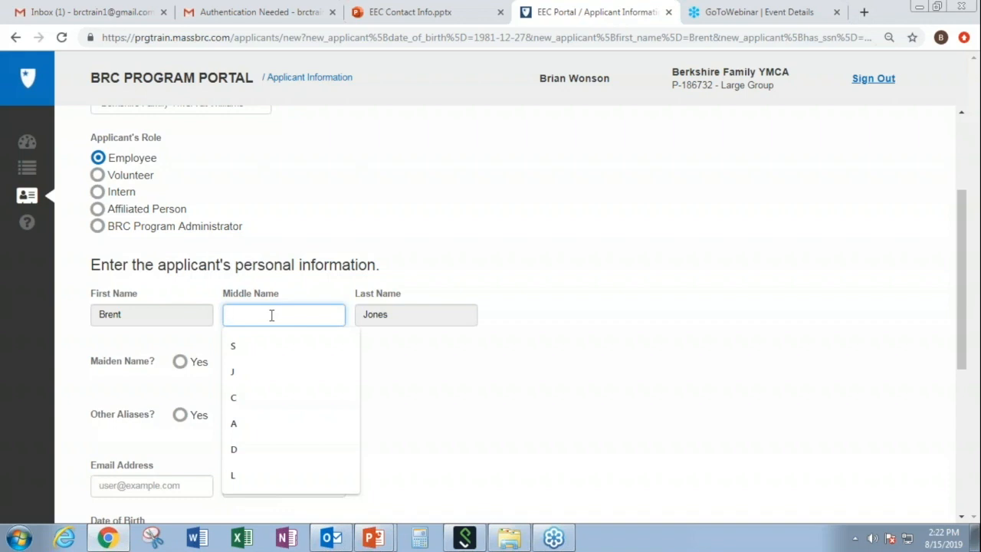
{"action": "type", "text": "J"}
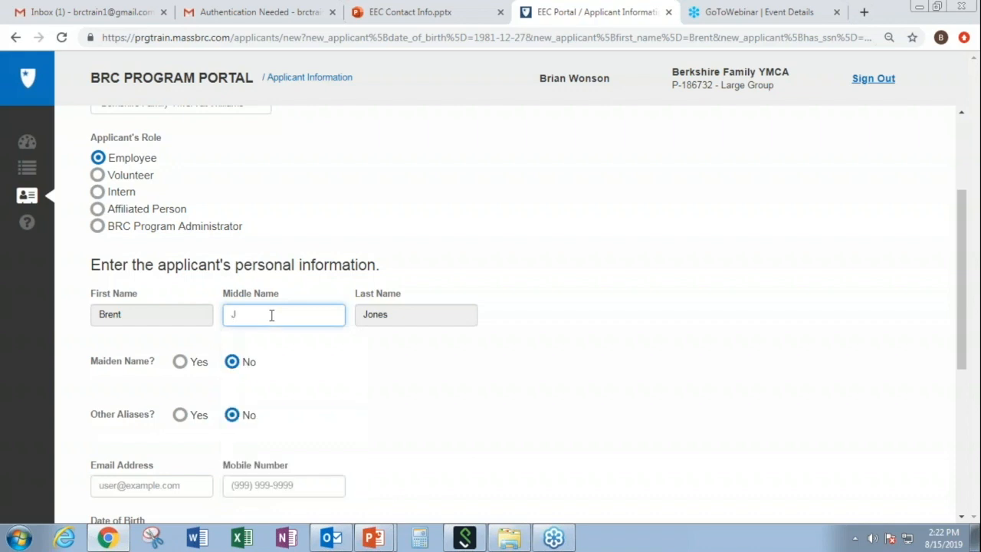
{"action": "type", "text": "ames"}
{"action": "left_click", "coordinate": [180, 362]}
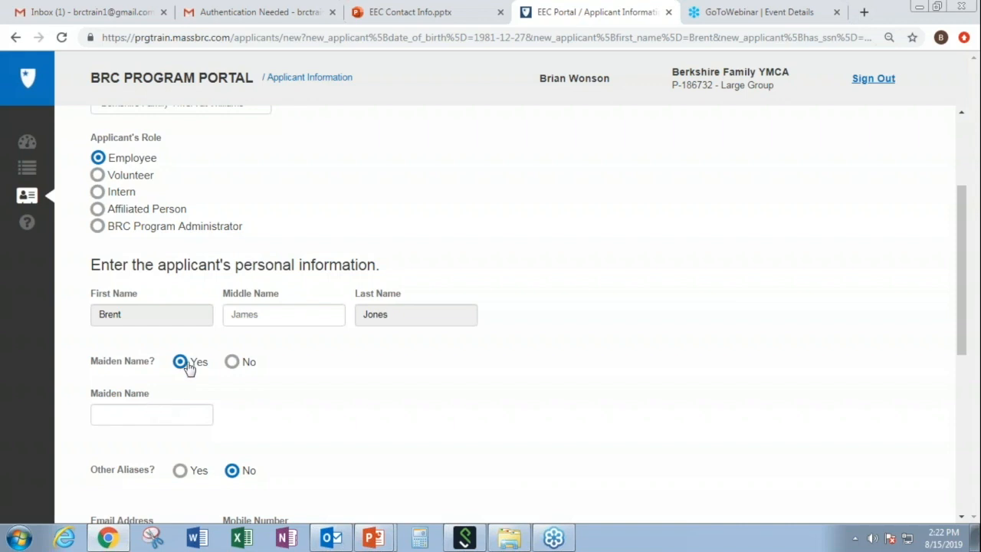
{"action": "left_click", "coordinate": [233, 366]}
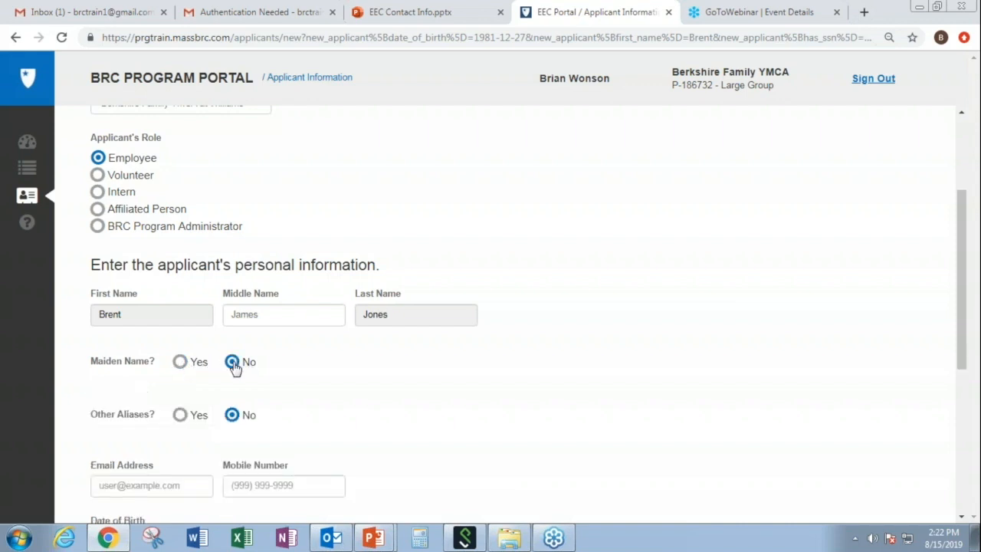
{"action": "left_click", "coordinate": [181, 415]}
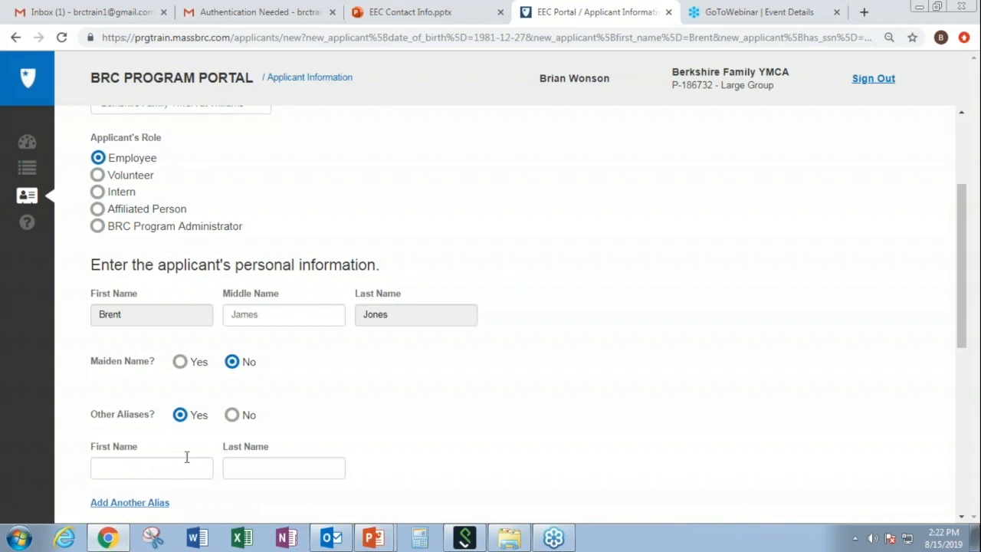
{"action": "left_click", "coordinate": [233, 418]}
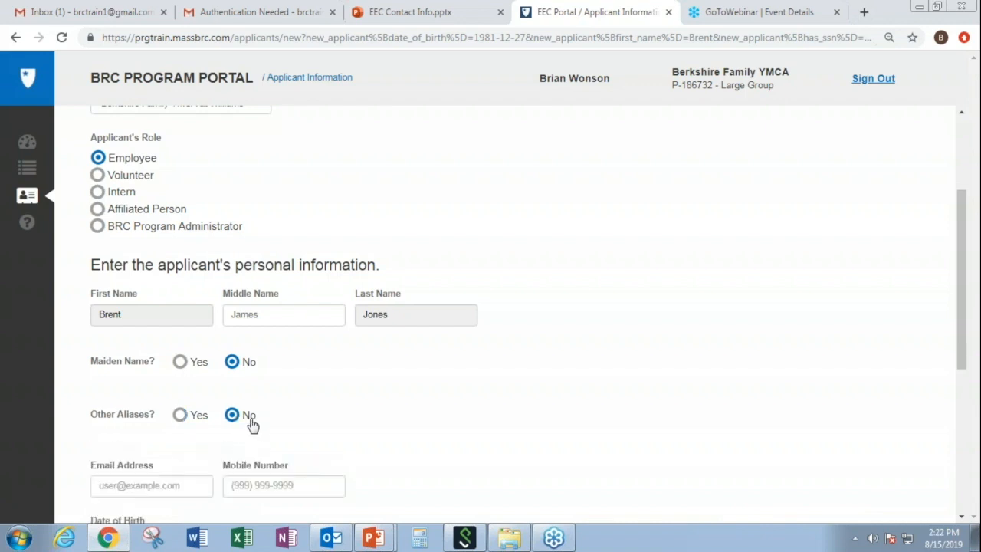
{"action": "left_click", "coordinate": [963, 518]}
{"action": "left_click", "coordinate": [963, 518]}
Step: Enter the mobile number, set birthplace to Avon, Massachusetts, and mark gender as male
{"action": "left_click", "coordinate": [962, 518]}
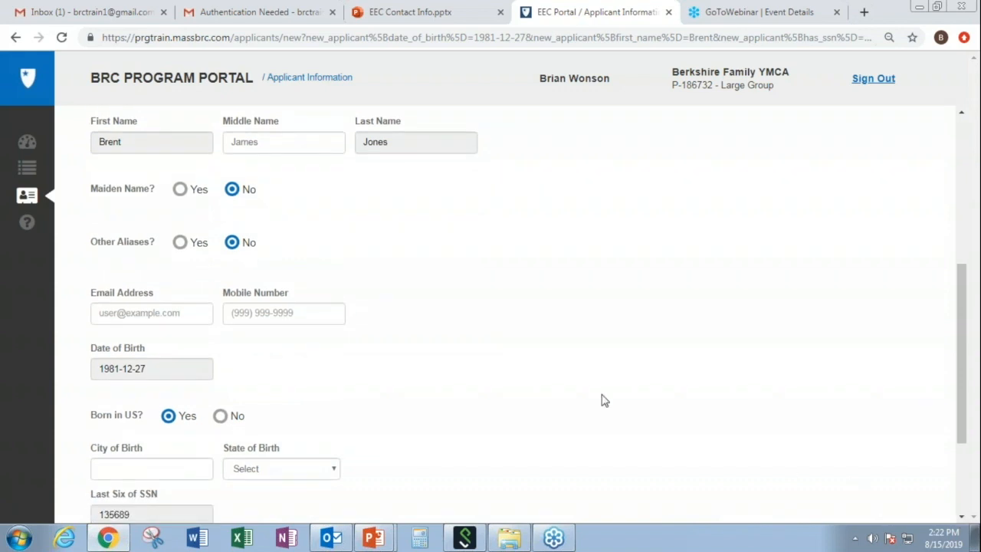
{"action": "left_click", "coordinate": [250, 315]}
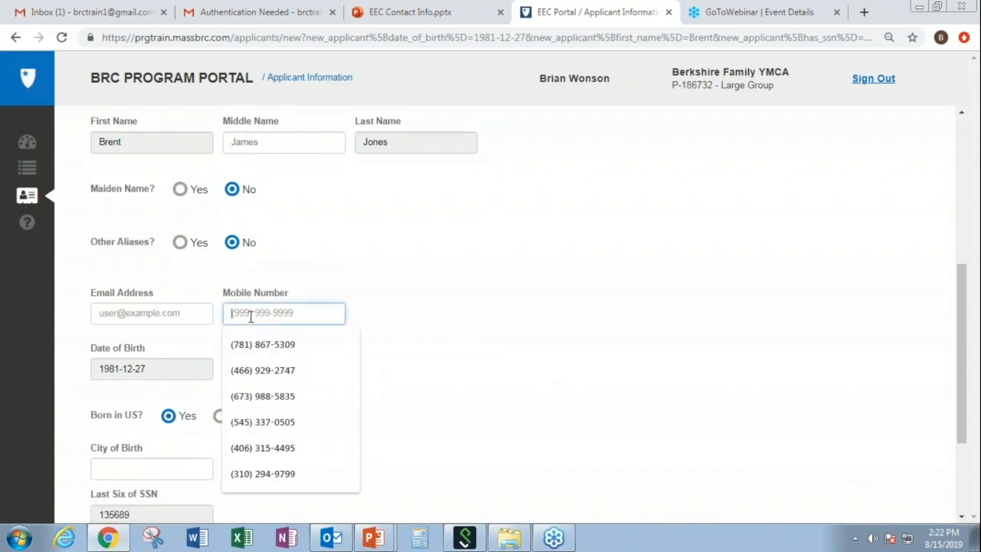
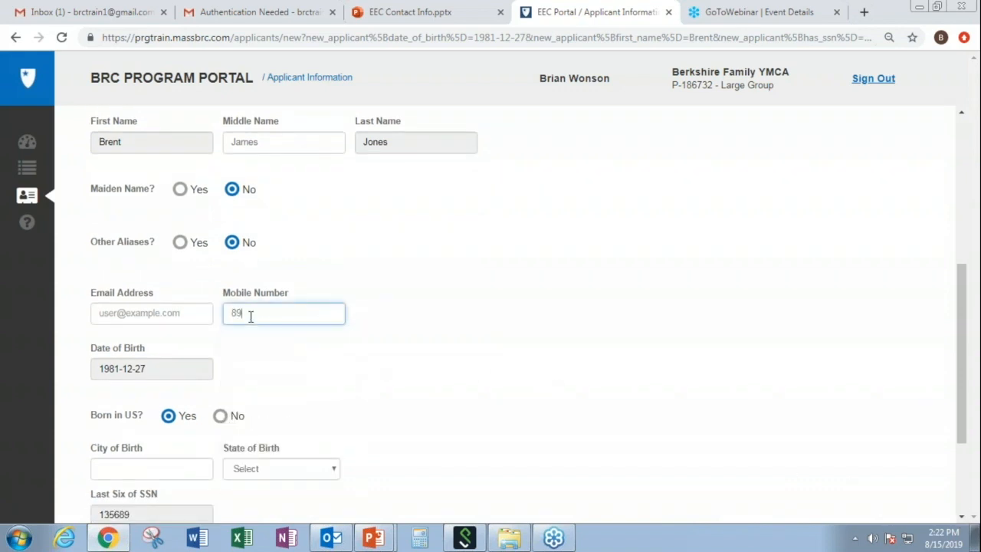
{"action": "scroll", "coordinate": [963, 513], "scroll_direction": "down", "scroll_amount": 3}
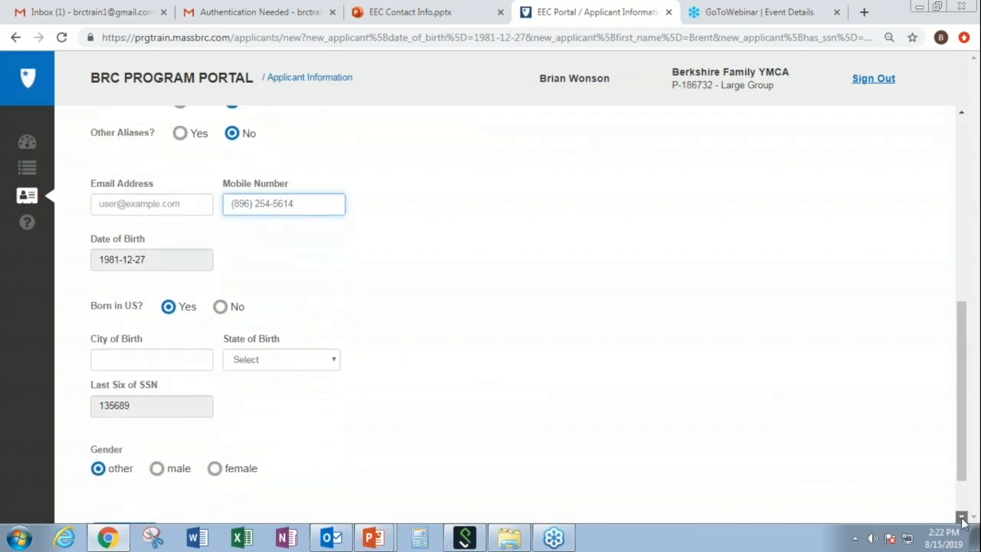
{"action": "left_click", "coordinate": [160, 357]}
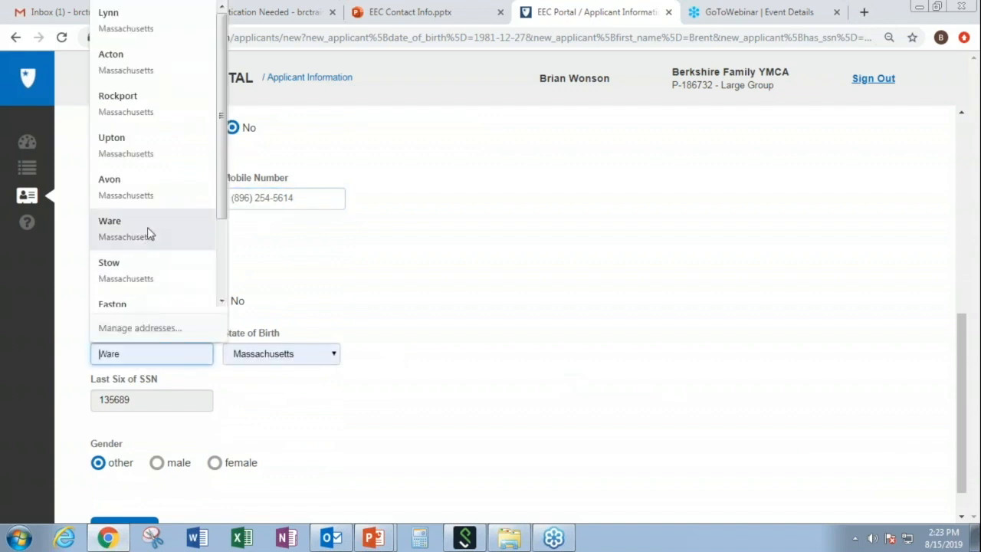
{"action": "left_click", "coordinate": [141, 204]}
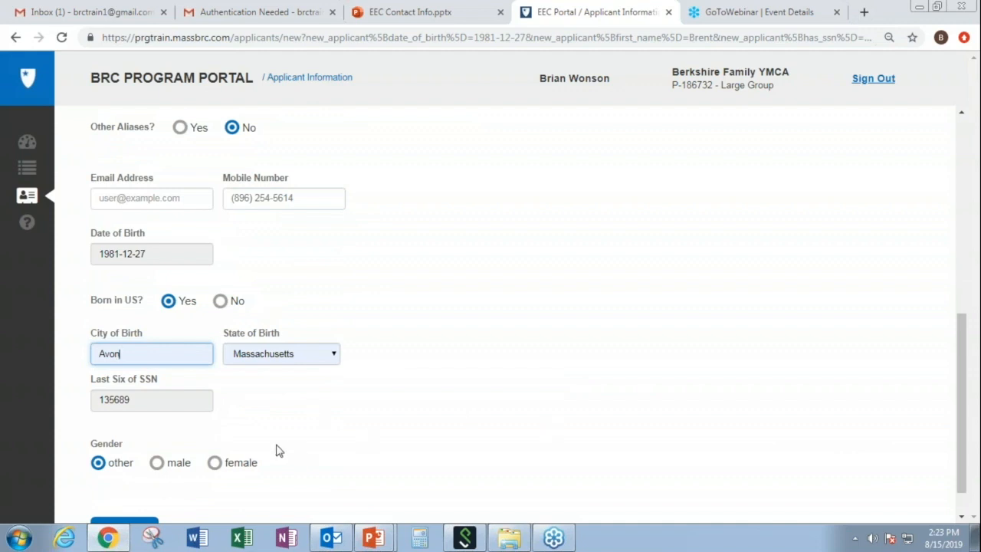
{"action": "left_click", "coordinate": [161, 467]}
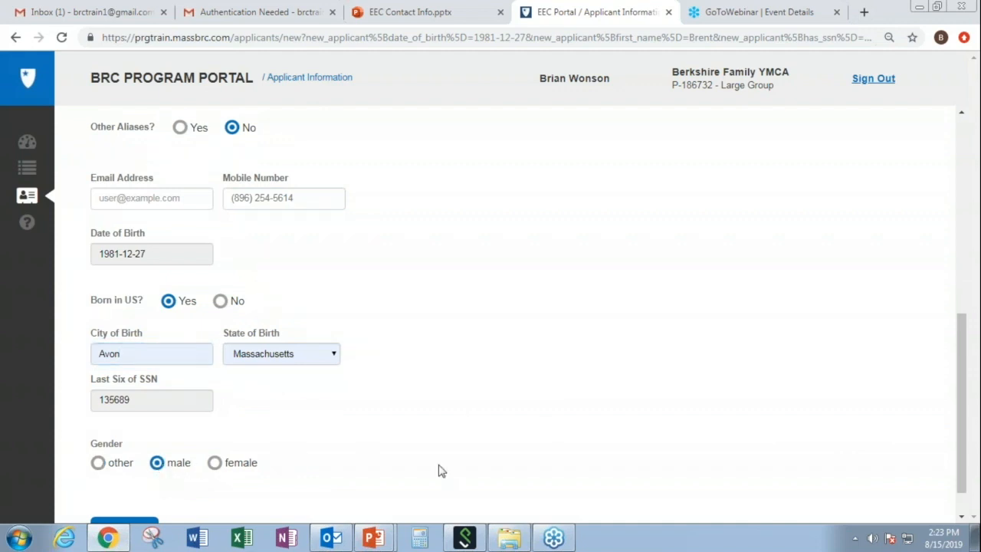
{"action": "left_click", "coordinate": [962, 517]}
{"action": "left_click", "coordinate": [962, 517]}
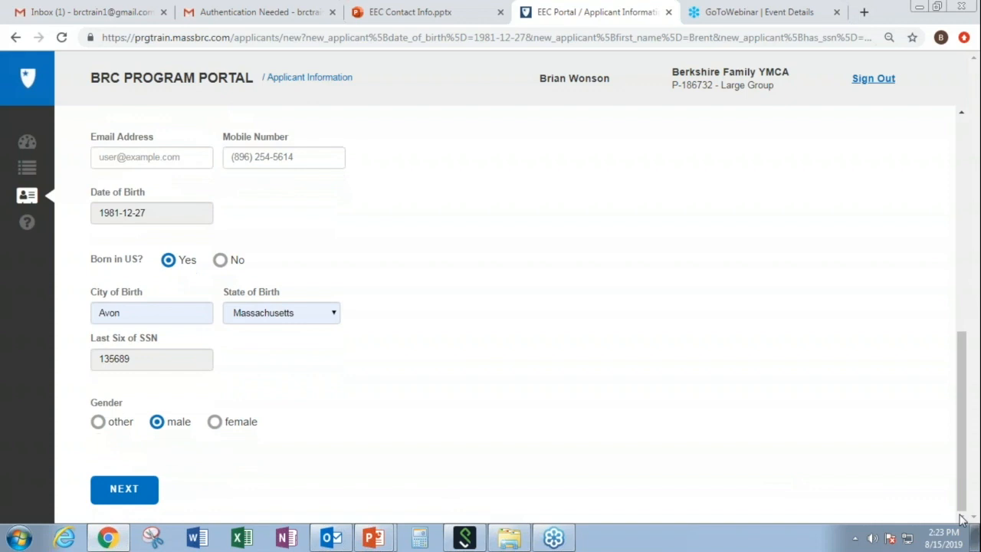
Step: Fill in the applicant's e-mail address and submit Personal Info to reach the Address step
{"action": "left_click", "coordinate": [153, 498]}
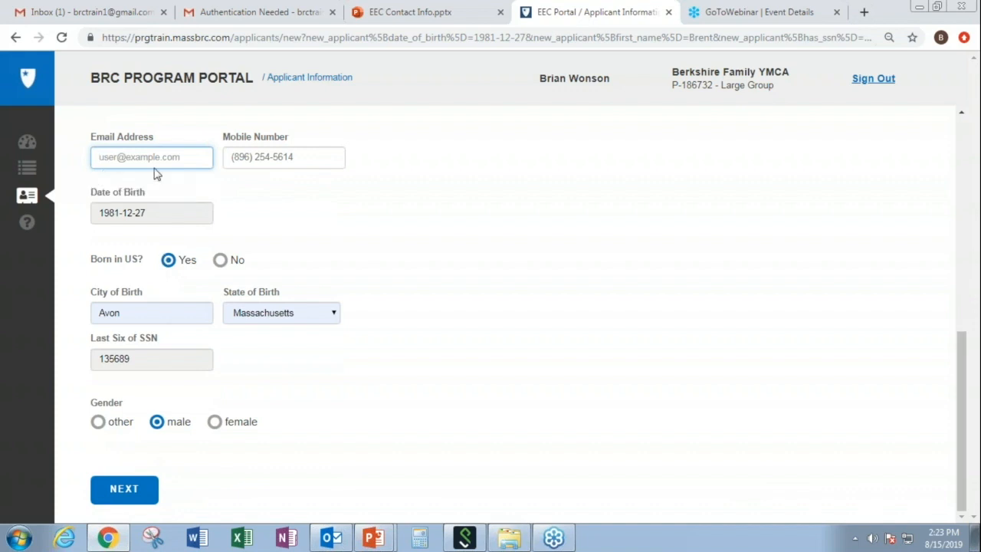
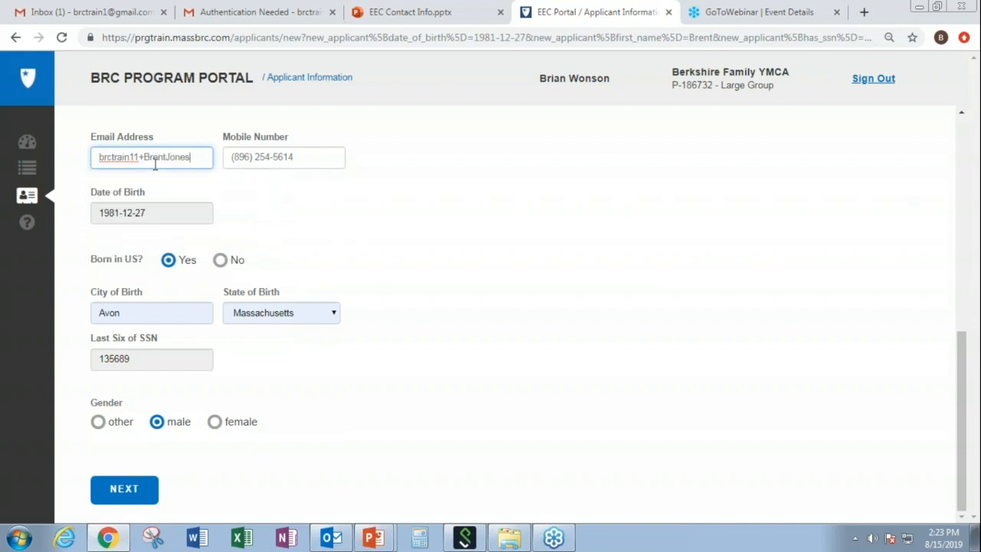
{"action": "left_click", "coordinate": [130, 494]}
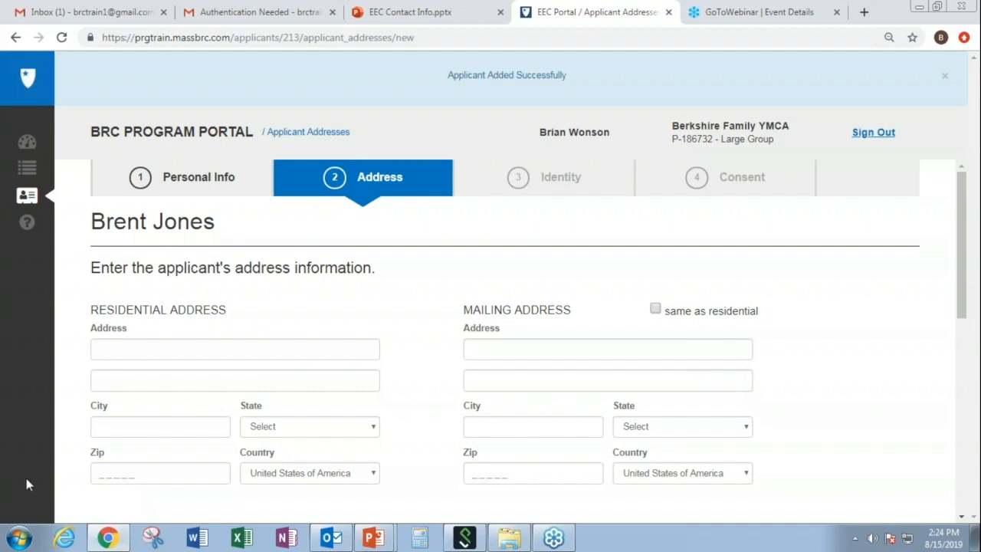
Step: Fill the residential address from a saved entry, fix the house number, and copy it to mailing
{"action": "left_click", "coordinate": [132, 358]}
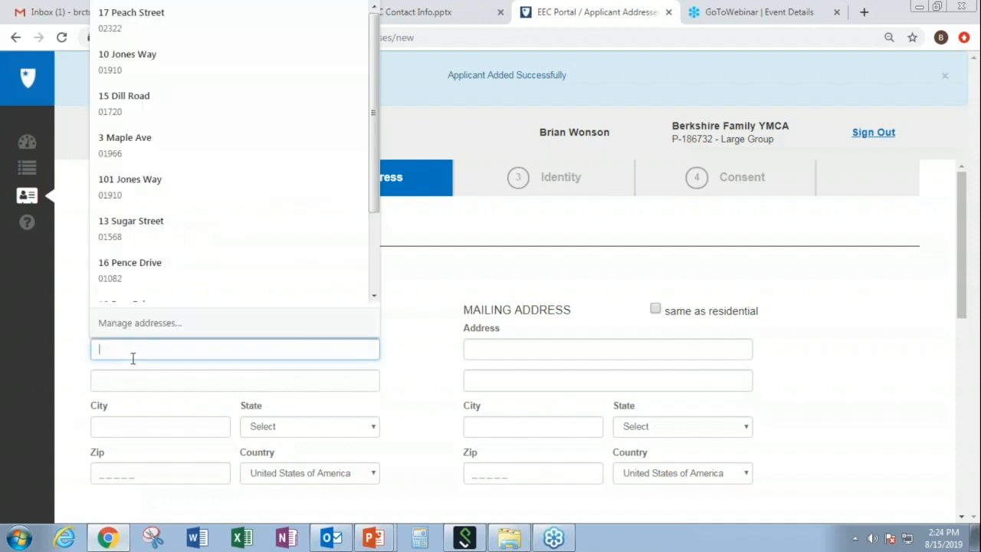
{"action": "left_click", "coordinate": [178, 276]}
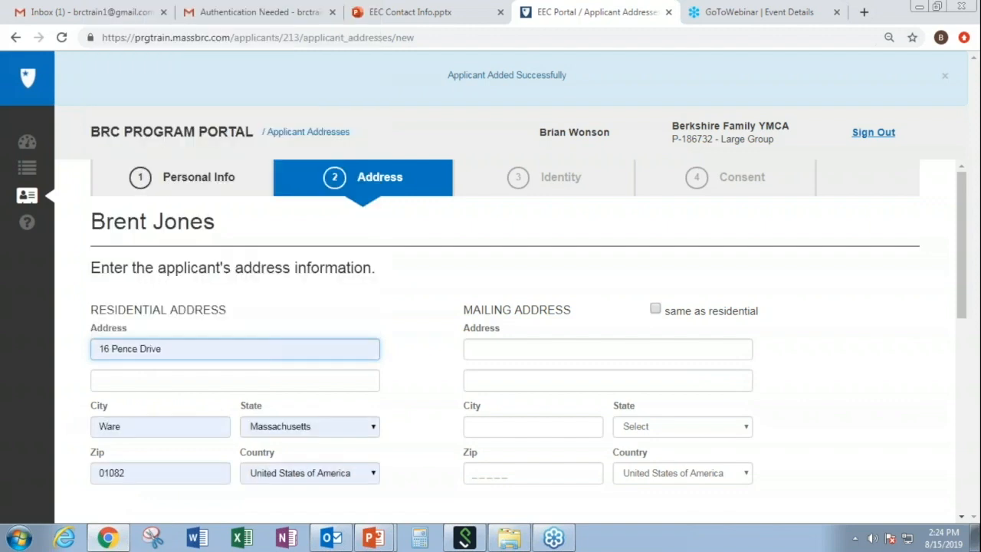
{"action": "left_click_drag", "start_coordinate": [107, 348], "coordinate": [111, 348]}
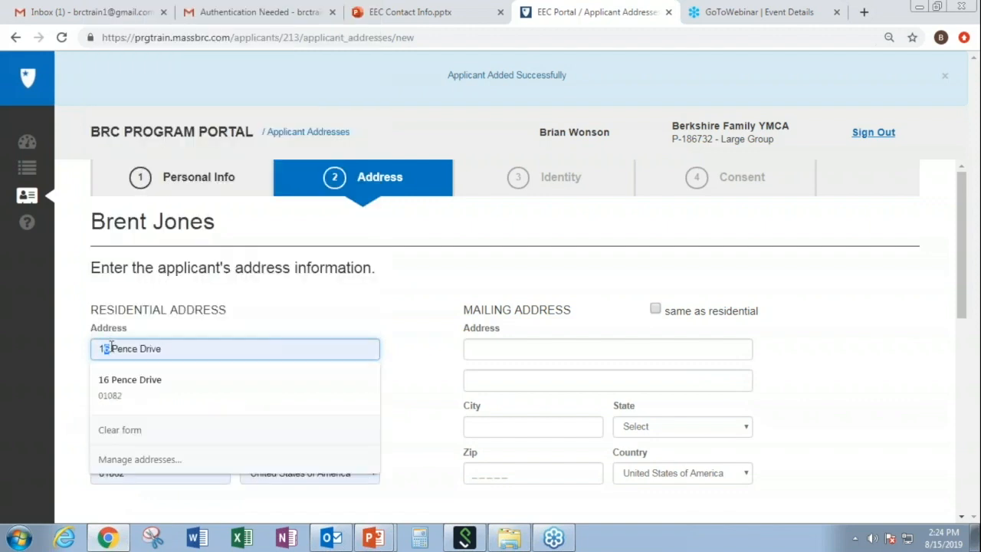
{"action": "type", "text": "62"}
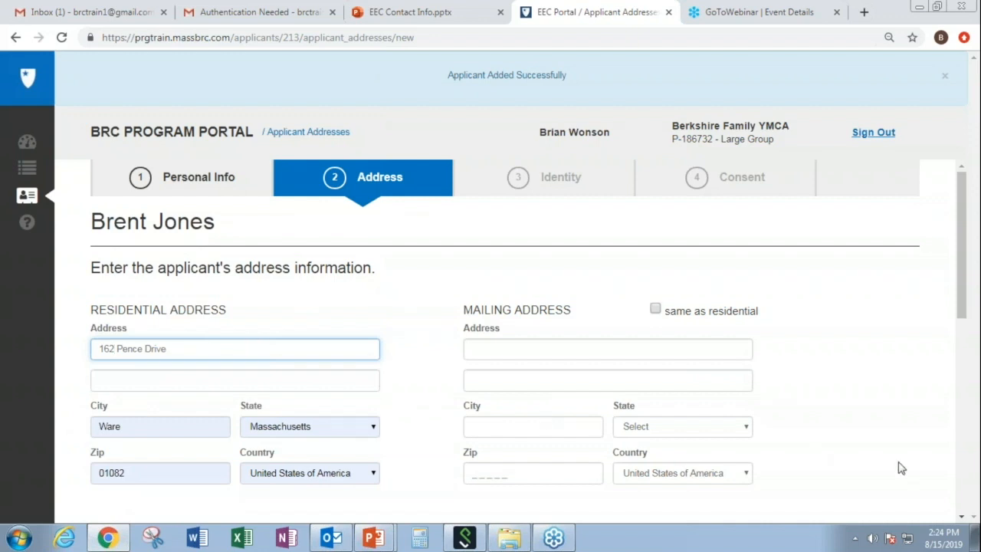
{"action": "left_click", "coordinate": [963, 518]}
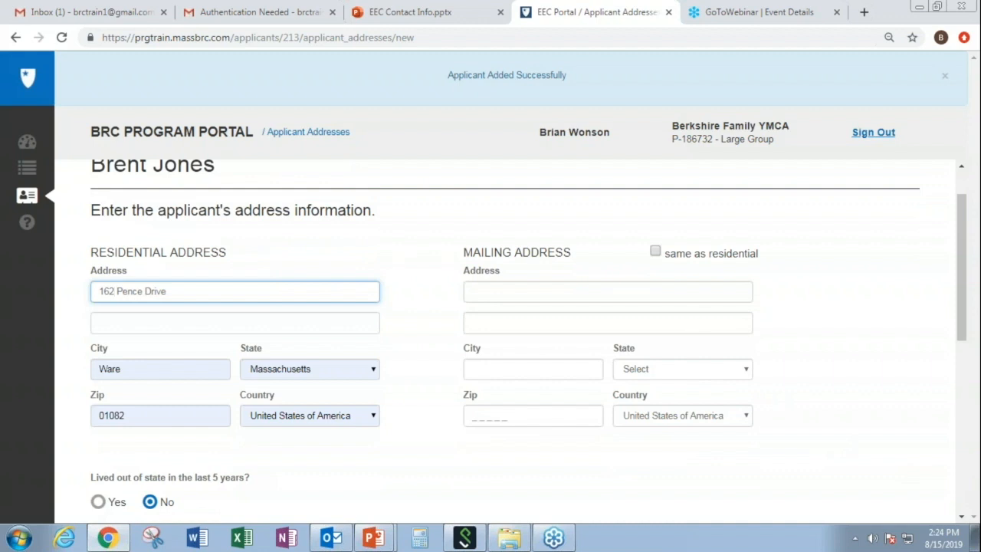
{"action": "left_click", "coordinate": [655, 254]}
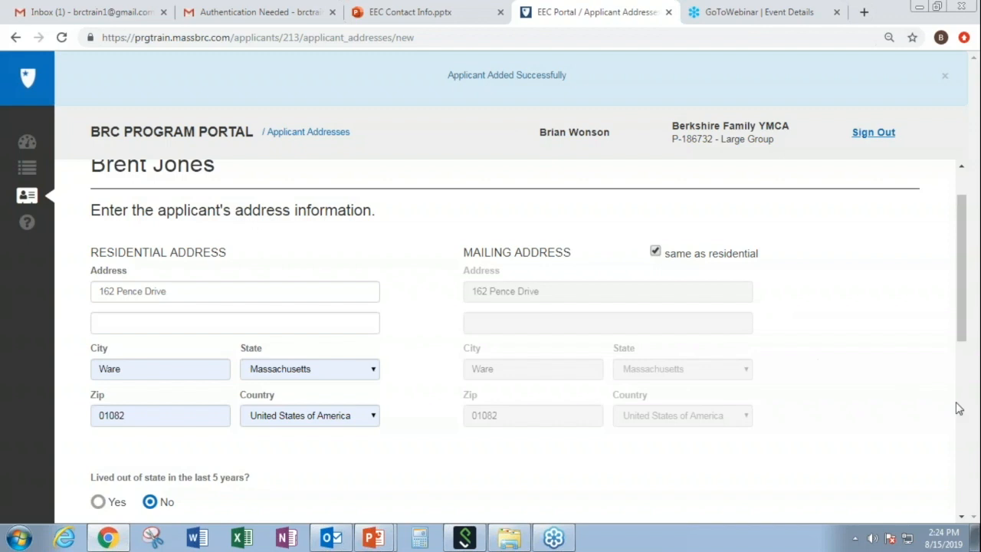
{"action": "left_click", "coordinate": [962, 518]}
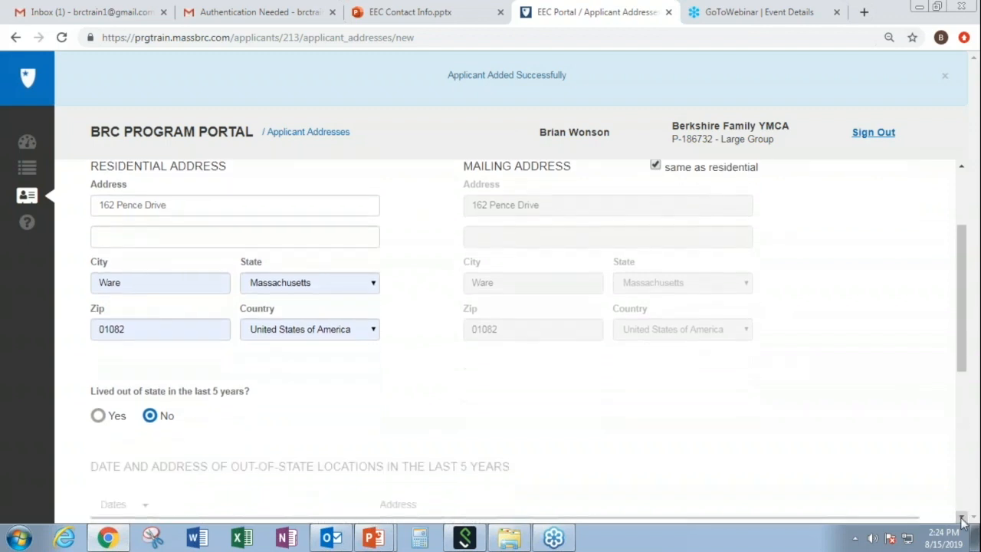
Step: Select Yes for having lived out of state in the last 5 years
{"action": "left_click", "coordinate": [961, 518]}
{"action": "left_click", "coordinate": [961, 518]}
{"action": "left_click", "coordinate": [962, 518]}
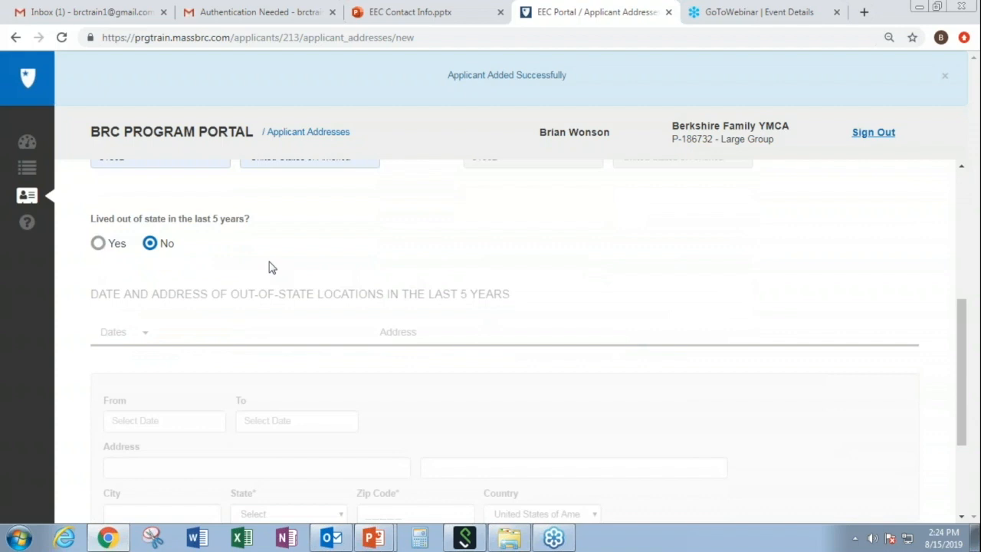
{"action": "left_click", "coordinate": [97, 243]}
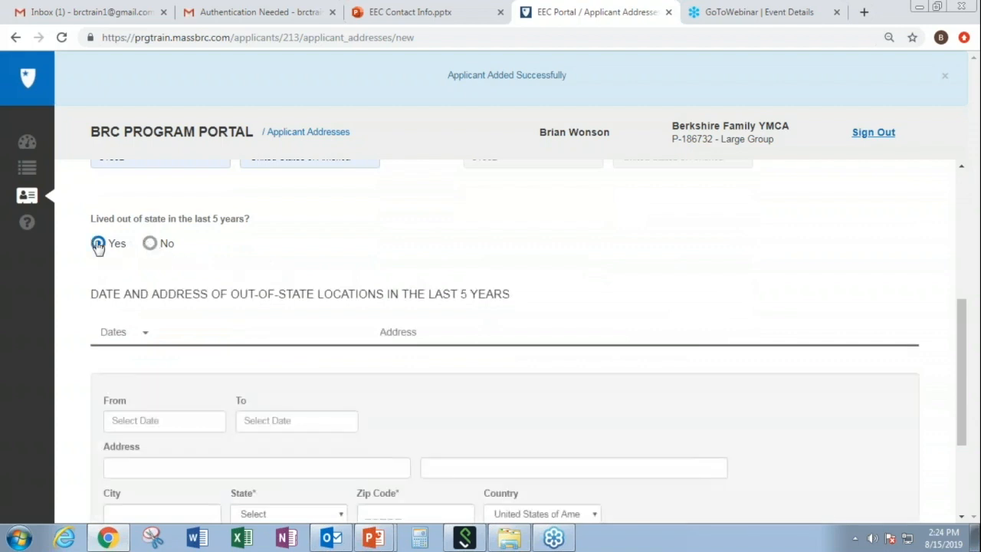
{"action": "left_click", "coordinate": [961, 518]}
{"action": "left_click", "coordinate": [963, 519]}
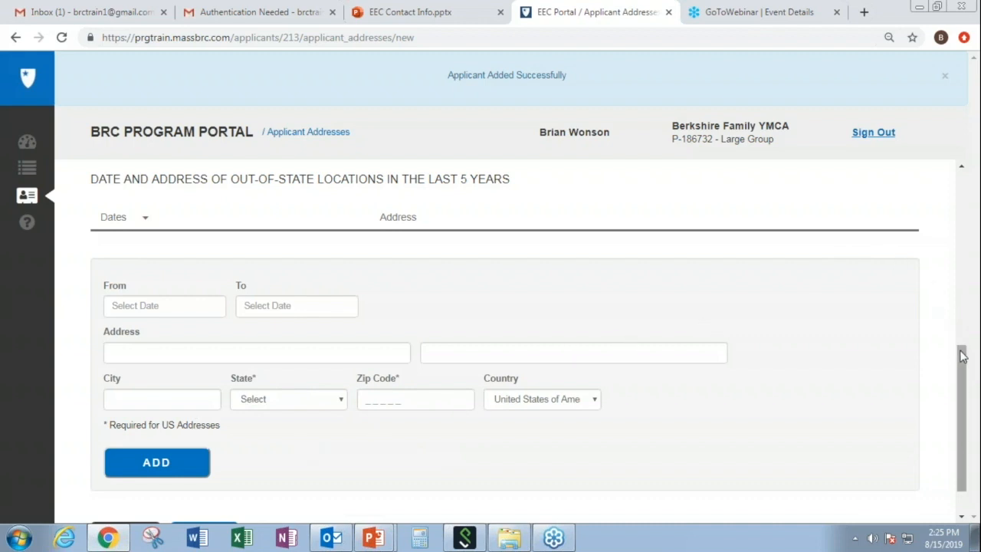
Step: Change the out-of-state answer to No and save the addresses to reach Identity
{"action": "left_click_drag", "start_coordinate": [962, 350], "coordinate": [959, 317]}
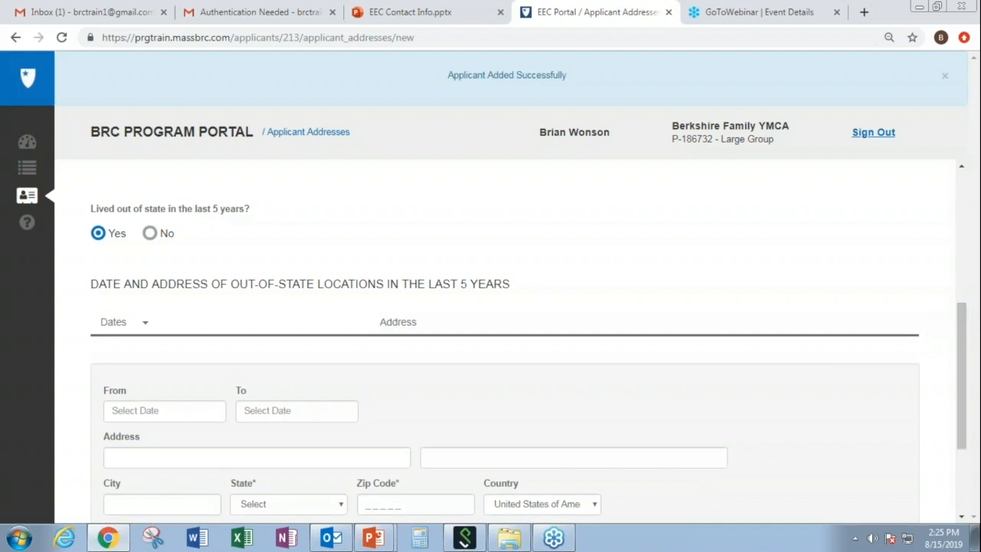
{"action": "left_click", "coordinate": [151, 235]}
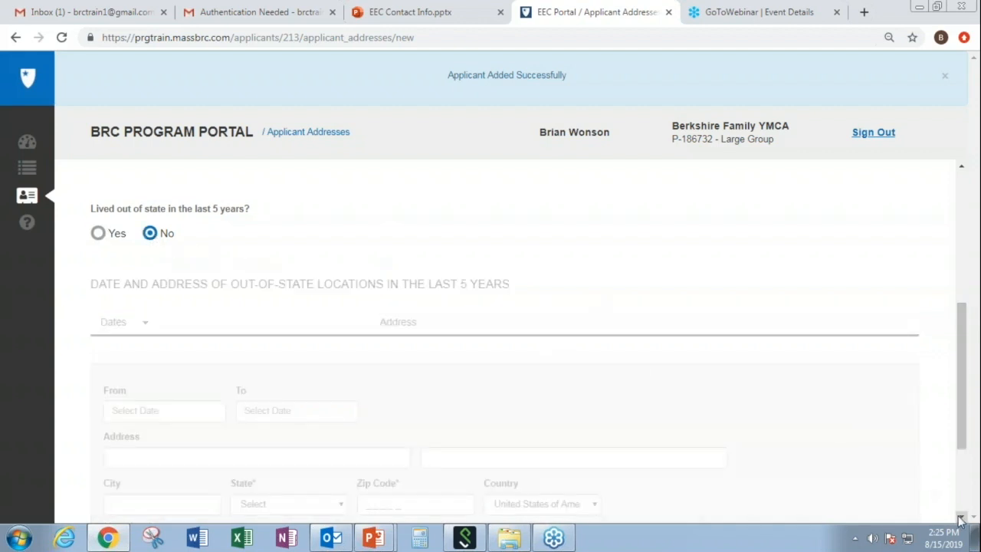
{"action": "scroll", "coordinate": [955, 521], "scroll_direction": "down", "scroll_amount": 2}
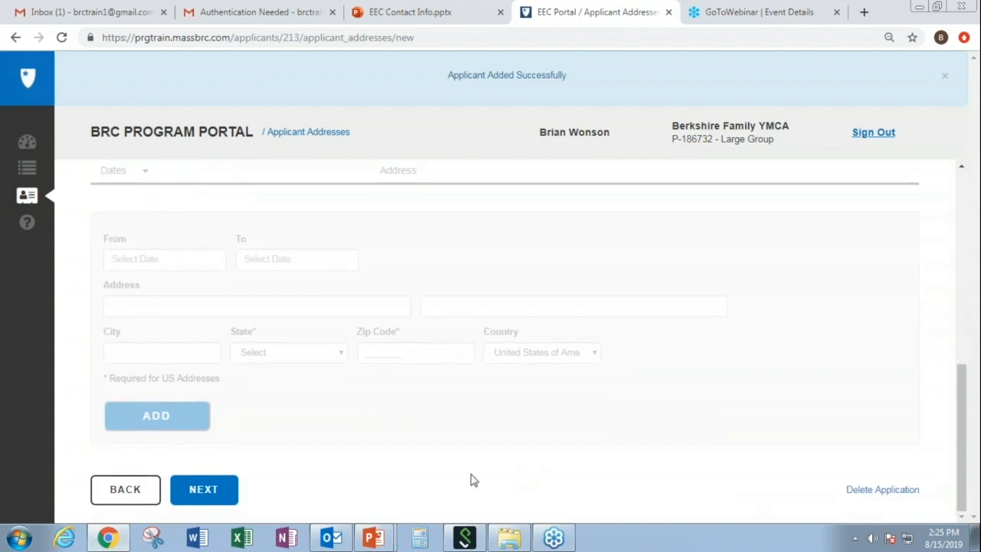
{"action": "left_click", "coordinate": [228, 495]}
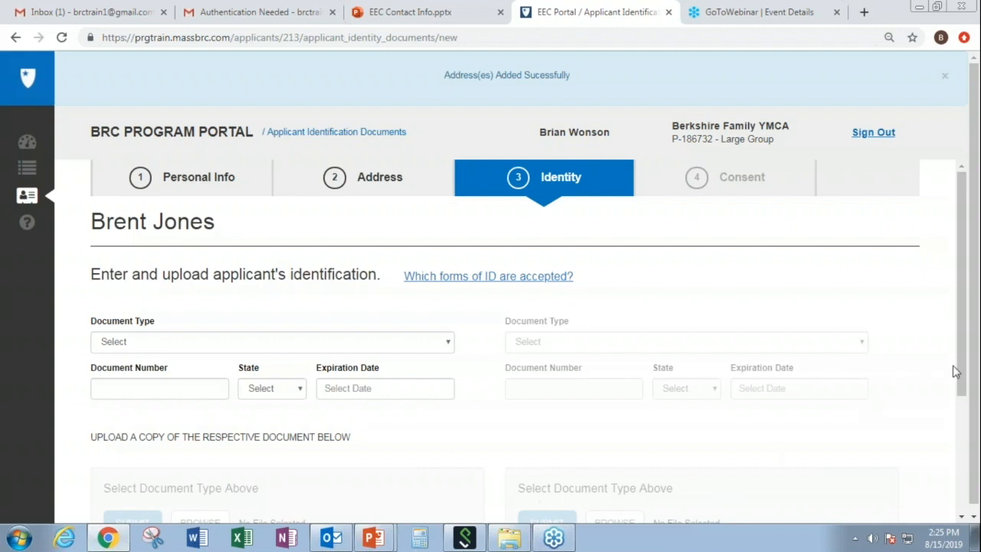
{"action": "left_click_drag", "start_coordinate": [964, 367], "coordinate": [966, 512]}
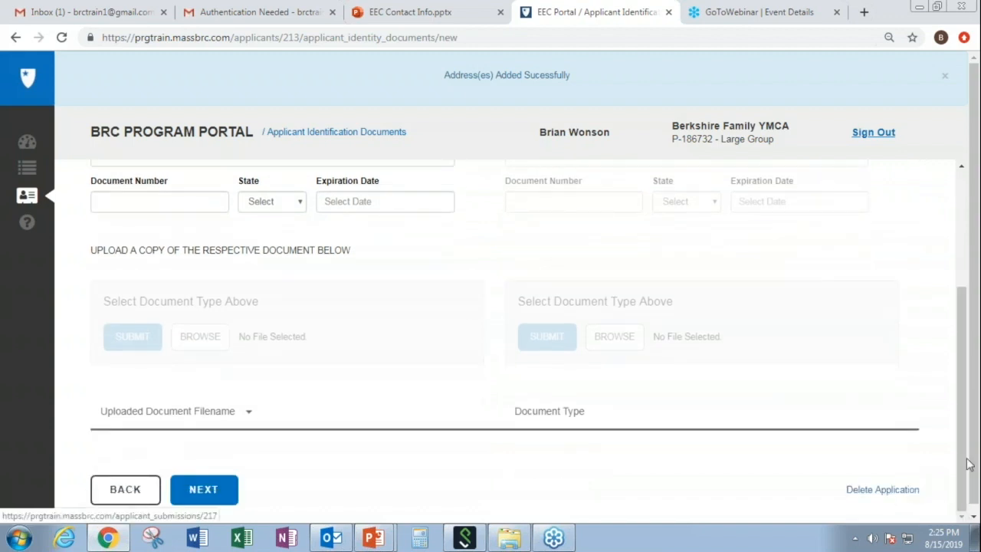
{"action": "left_click_drag", "start_coordinate": [963, 456], "coordinate": [963, 455]}
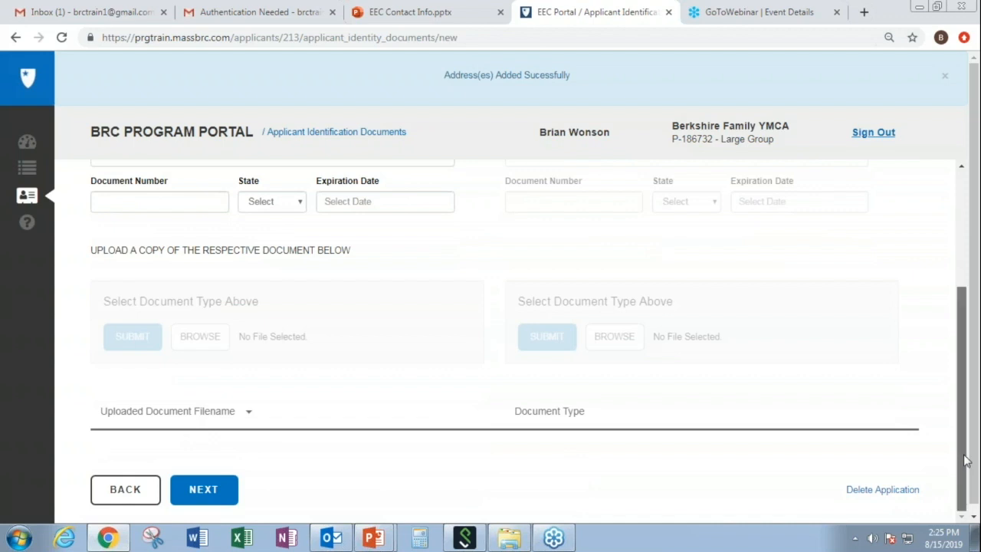
{"action": "left_click_drag", "start_coordinate": [964, 455], "coordinate": [963, 364]}
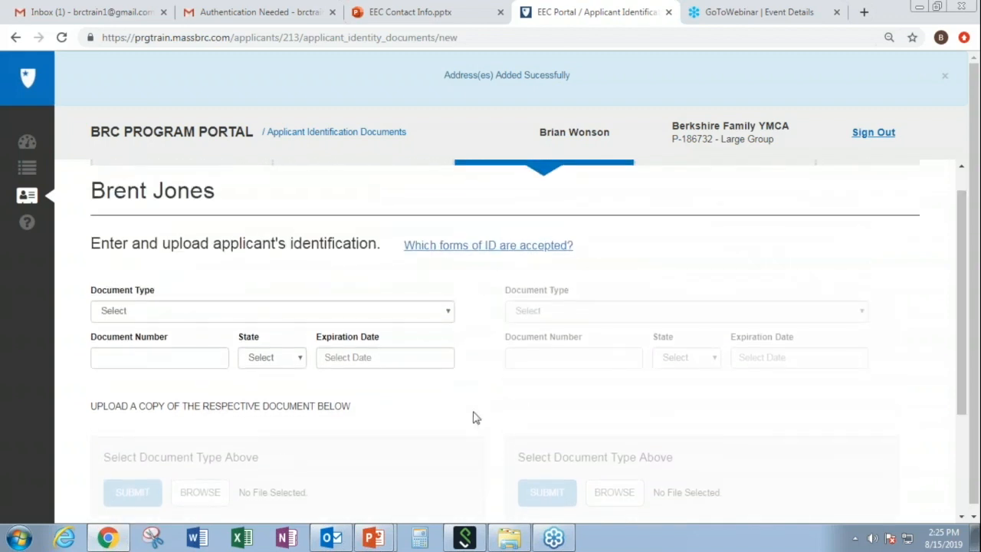
Step: Choose Drivers License as the document type and enter the licence number
{"action": "left_click", "coordinate": [448, 315]}
{"action": "left_click", "coordinate": [218, 364]}
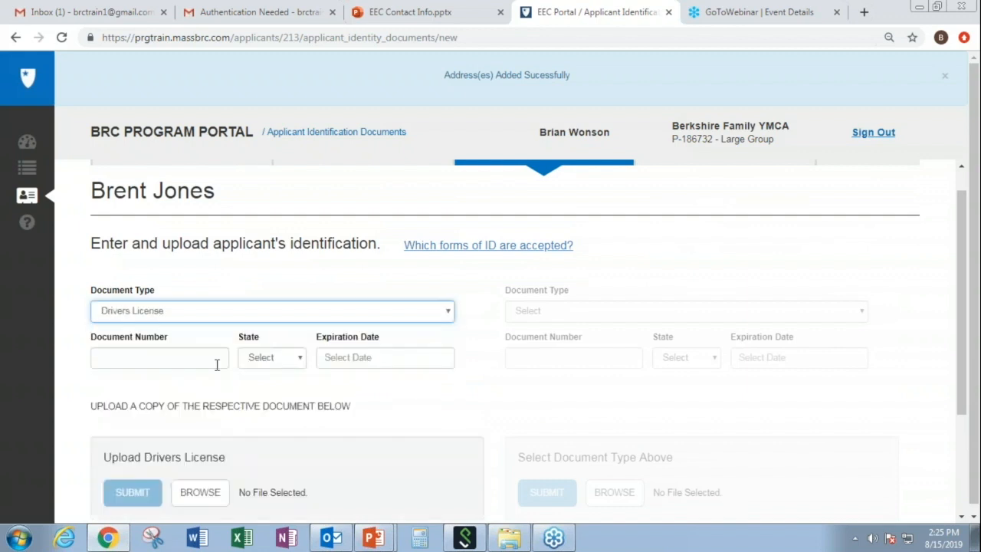
{"action": "left_click", "coordinate": [183, 354]}
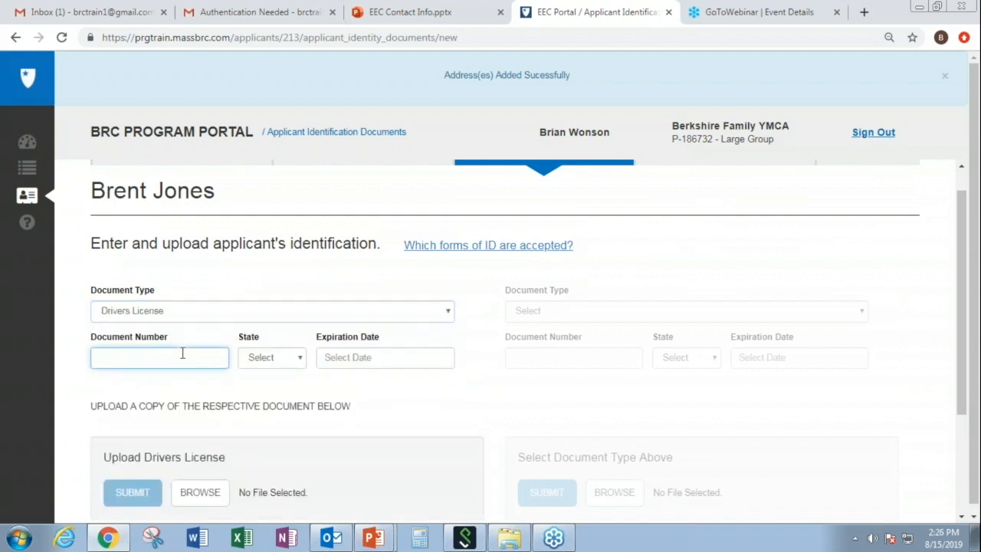
Step: Set the issuing state to Massachusetts and the expiration date to 12/15/2022
{"action": "left_click", "coordinate": [301, 365]}
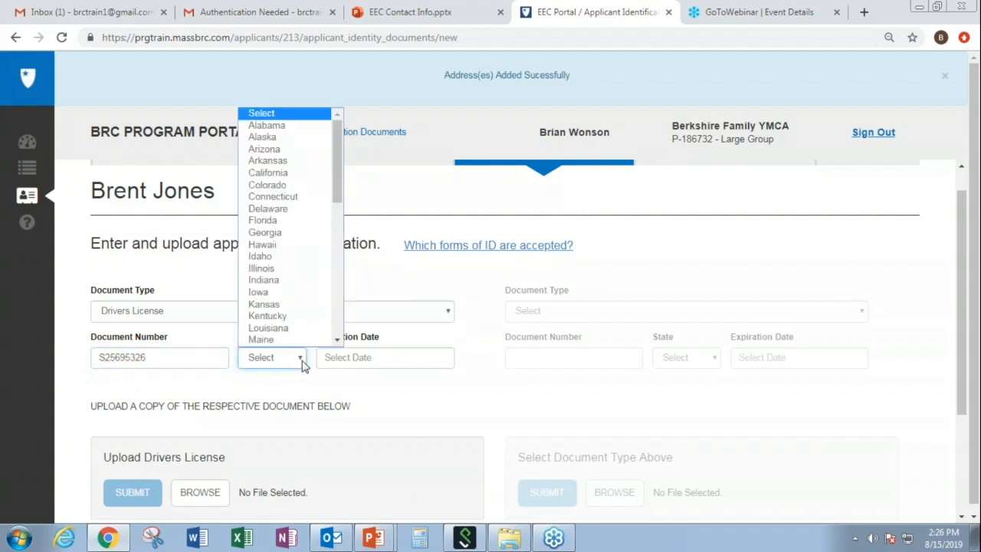
{"action": "type", "text": "mas"}
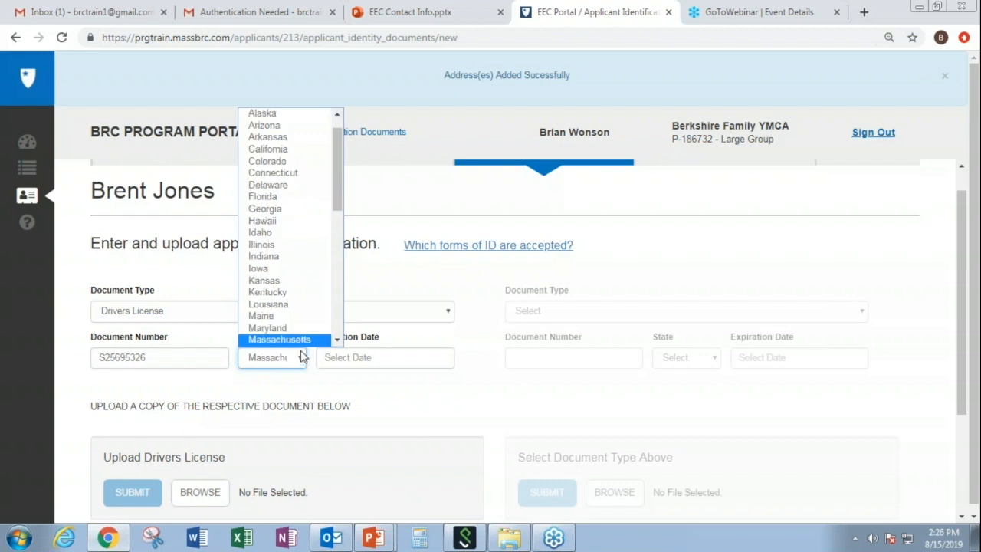
{"action": "left_click", "coordinate": [301, 347]}
{"action": "left_click", "coordinate": [343, 354]}
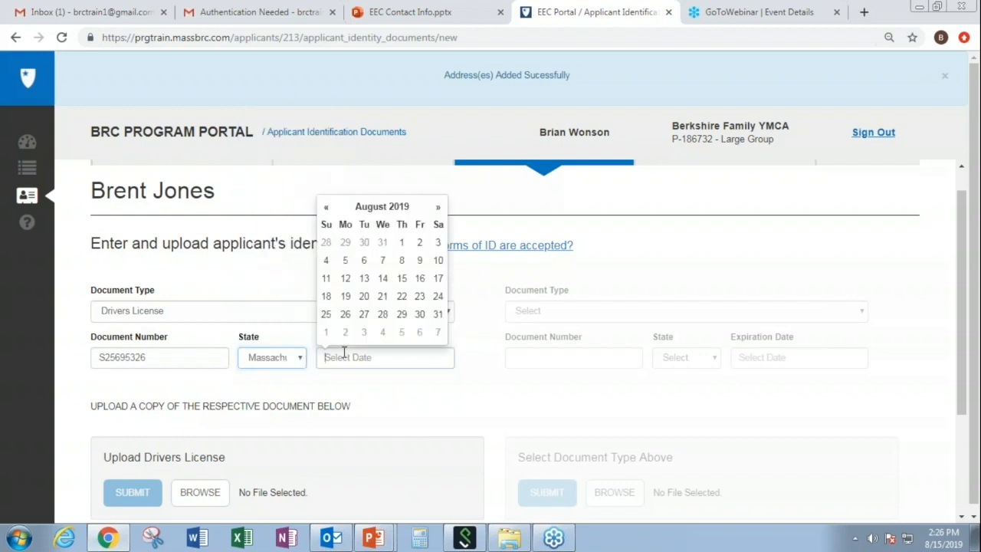
{"action": "type", "text": "12/1"}
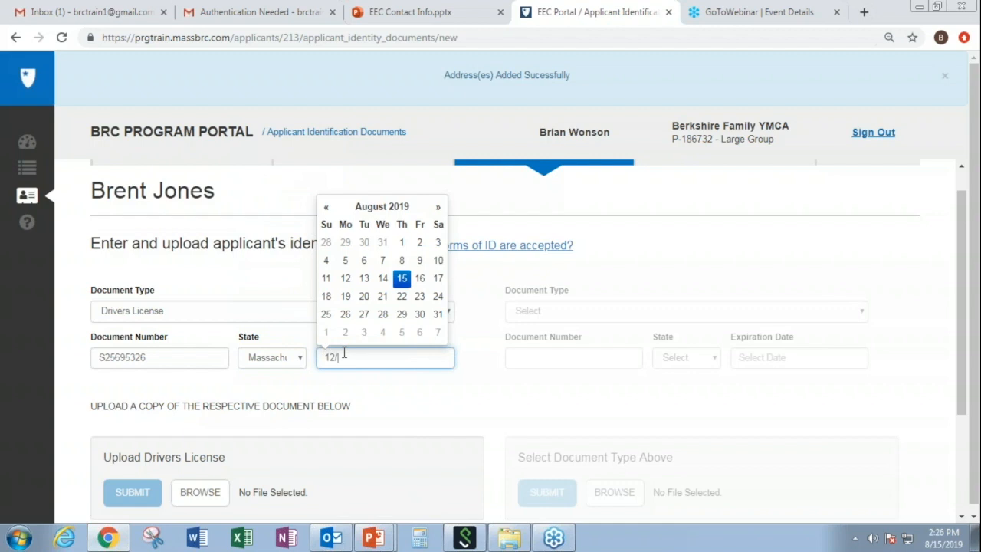
{"action": "type", "text": "5/2202"}
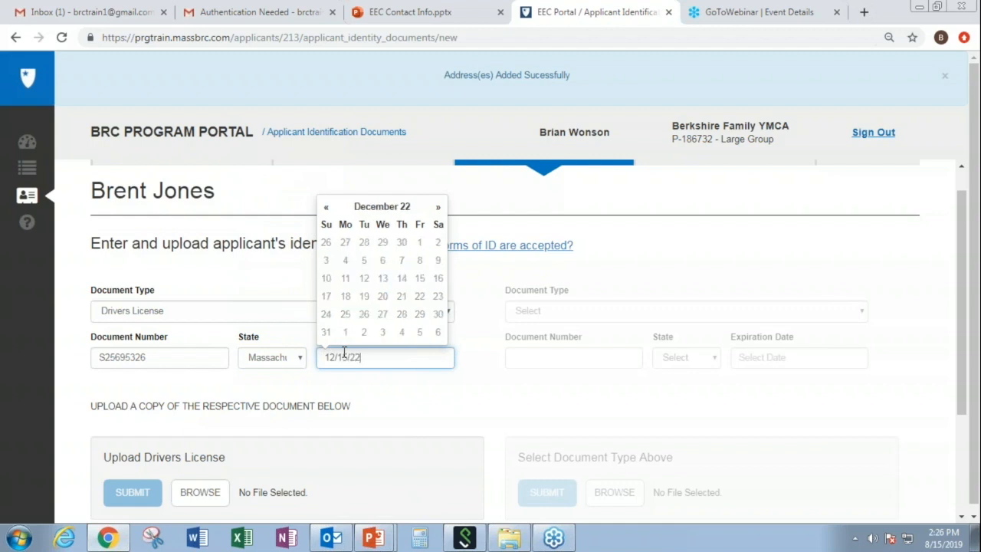
{"action": "left_click", "coordinate": [411, 411]}
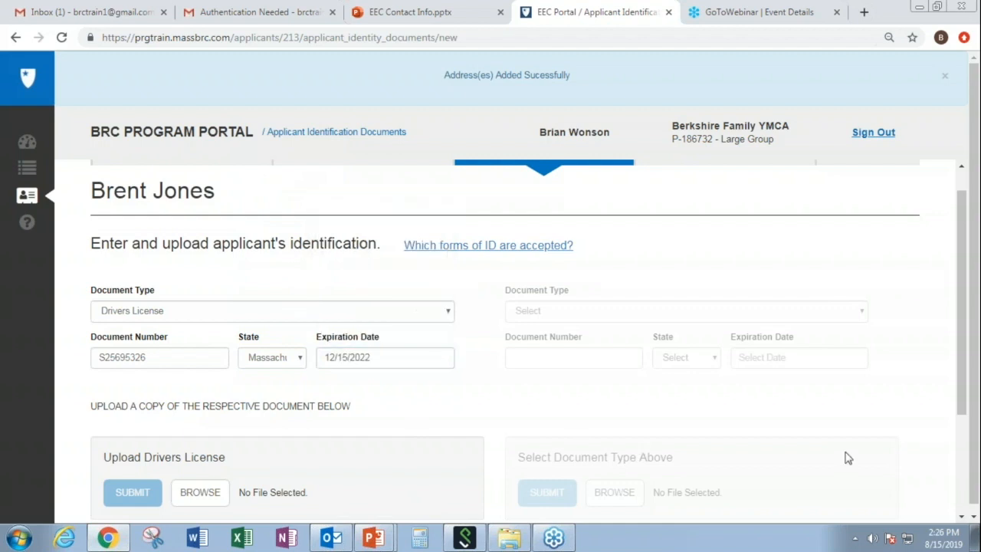
{"action": "left_click_drag", "start_coordinate": [963, 398], "coordinate": [963, 472]}
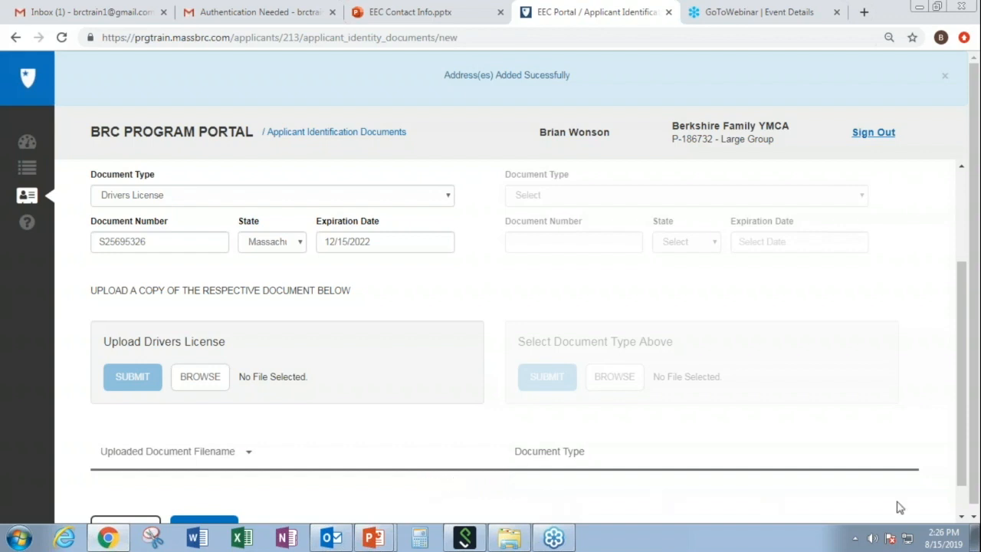
Step: Save the Drivers License details and continue to the Consent form upload page
{"action": "scroll", "coordinate": [959, 517], "scroll_direction": "down", "scroll_amount": 1}
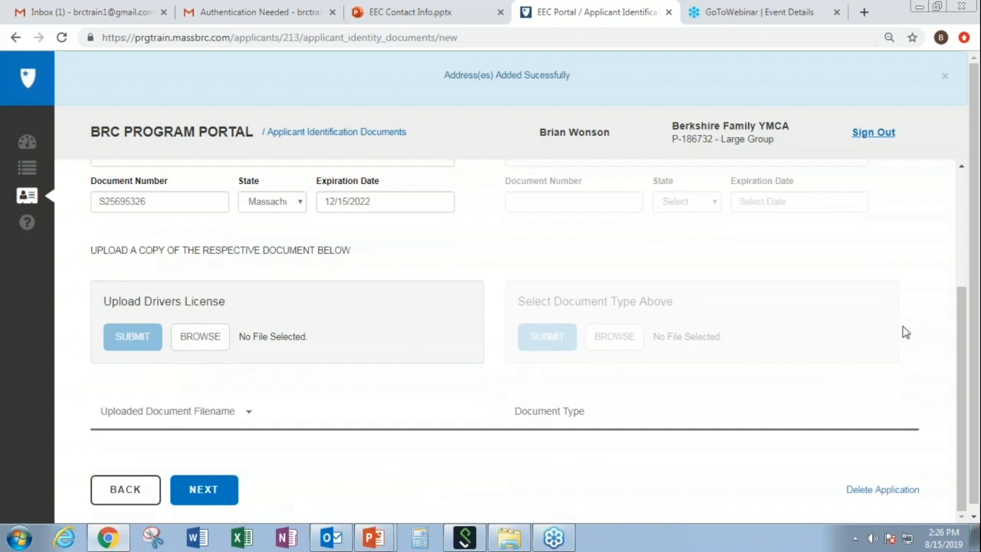
{"action": "mouse_move", "coordinate": [964, 328]}
{"action": "left_mouse_down"}
{"action": "mouse_move", "coordinate": [958, 201]}
{"action": "mouse_move", "coordinate": [960, 316]}
{"action": "left_mouse_up"}
{"action": "left_click", "coordinate": [222, 492]}
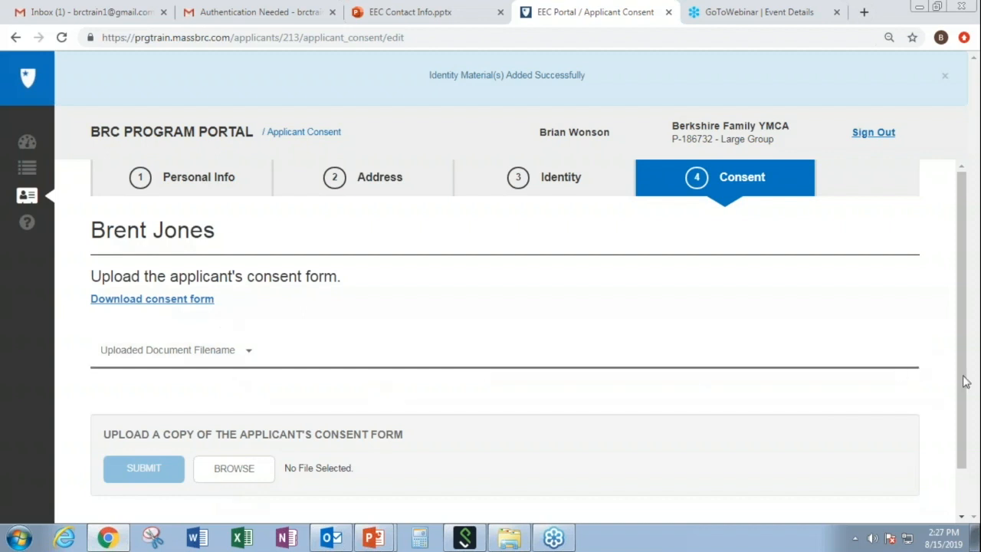
Step: Submit the completed application from the bottom of the Consent page
{"action": "left_click_drag", "start_coordinate": [966, 381], "coordinate": [967, 483]}
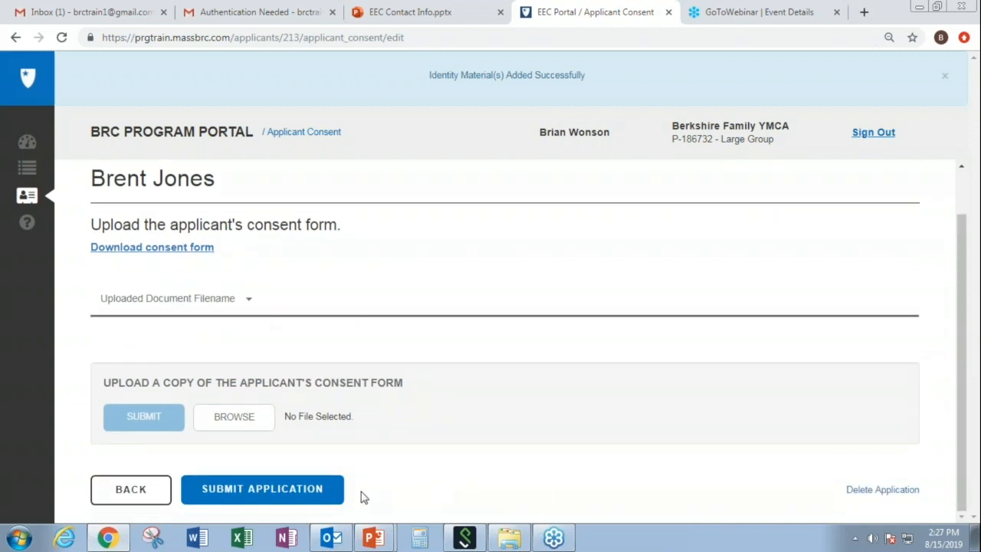
{"action": "left_click", "coordinate": [282, 500]}
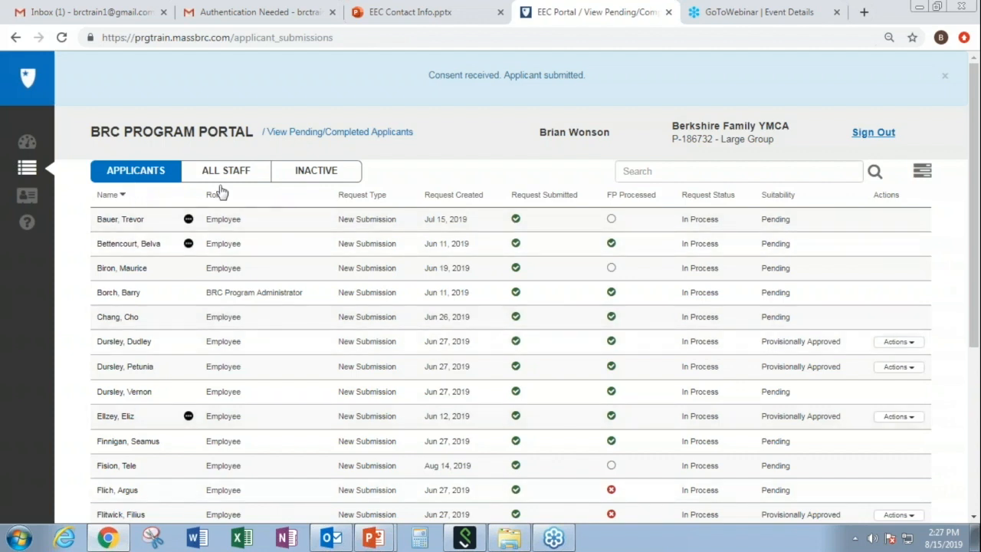
Step: Search the applicants list by the applicant's surname and check the In Process status
{"action": "left_click", "coordinate": [657, 168]}
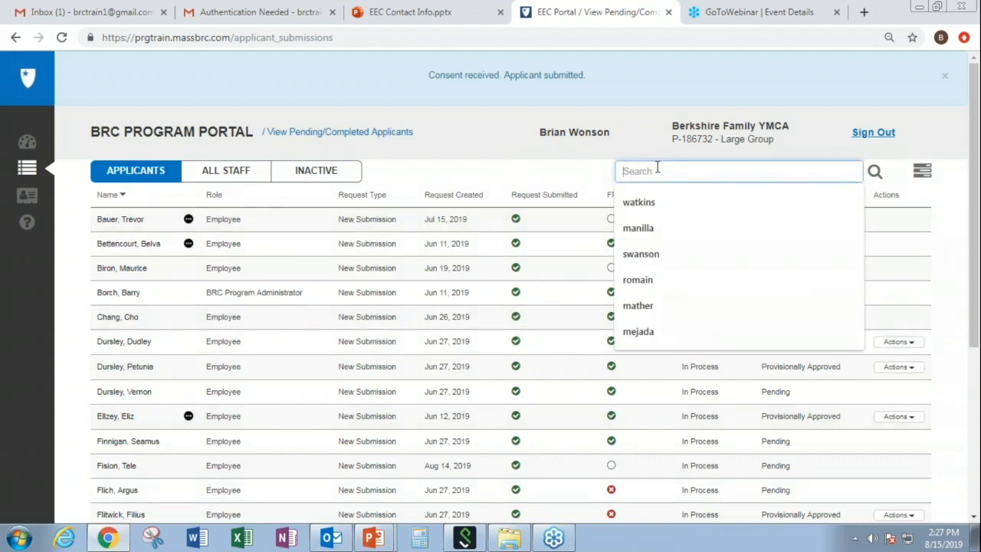
{"action": "type", "text": "jones"}
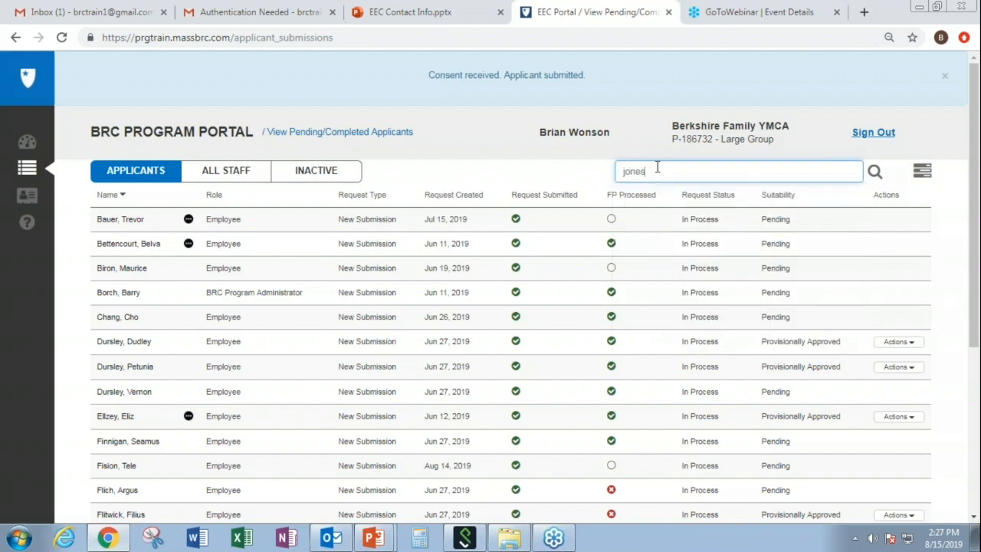
{"action": "left_click", "coordinate": [874, 171]}
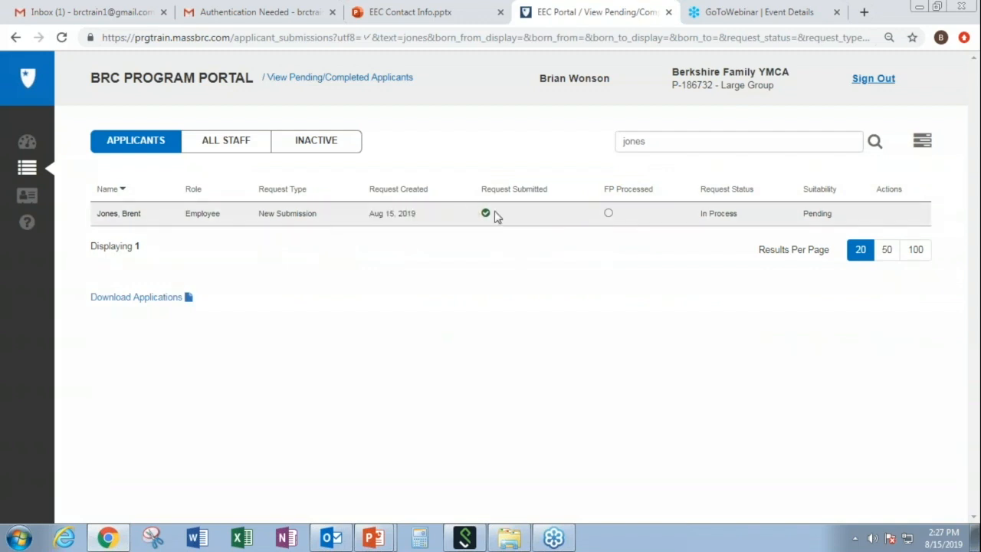
{"action": "mouse_move", "coordinate": [486, 214]}
{"action": "mouse_move", "coordinate": [732, 220]}
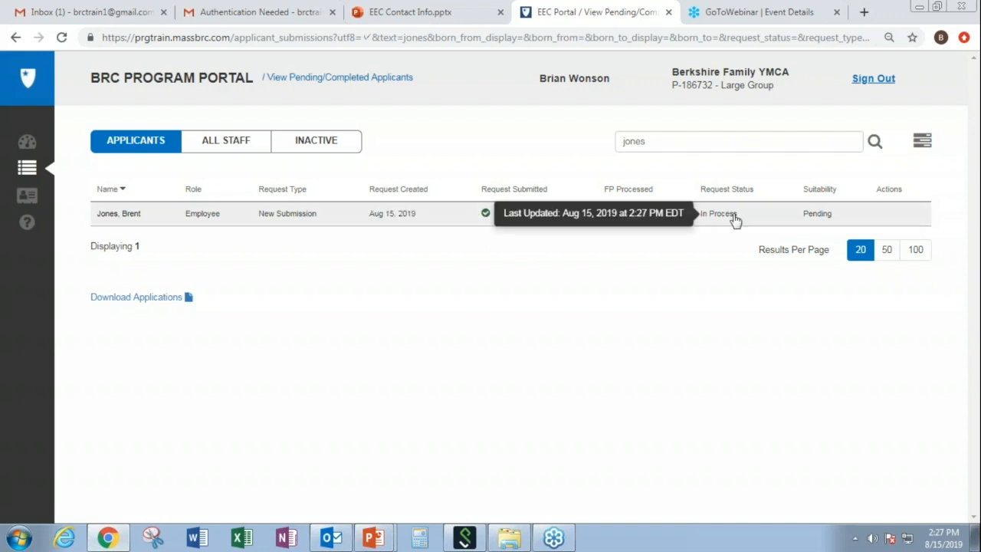